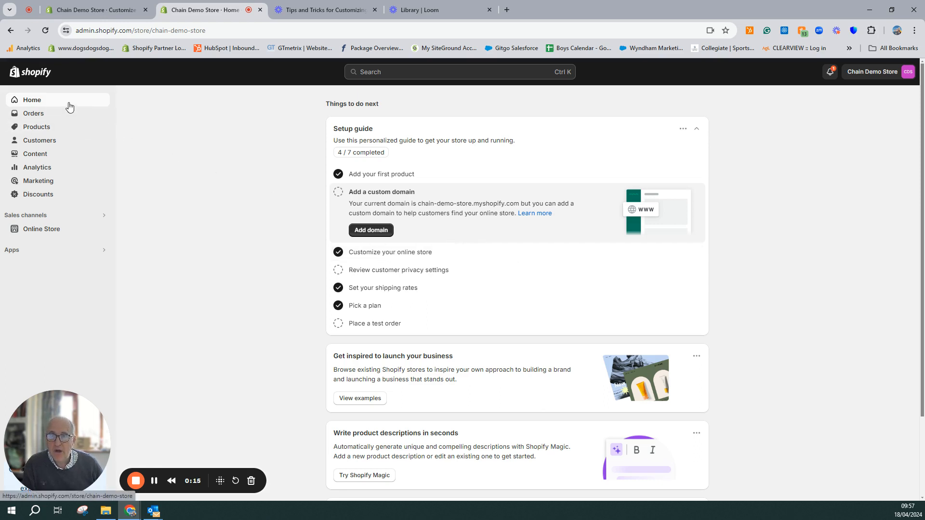
Open the Main menu for editing in the online store's navigation settings
{"action": "left_click", "coordinate": [43, 235]}
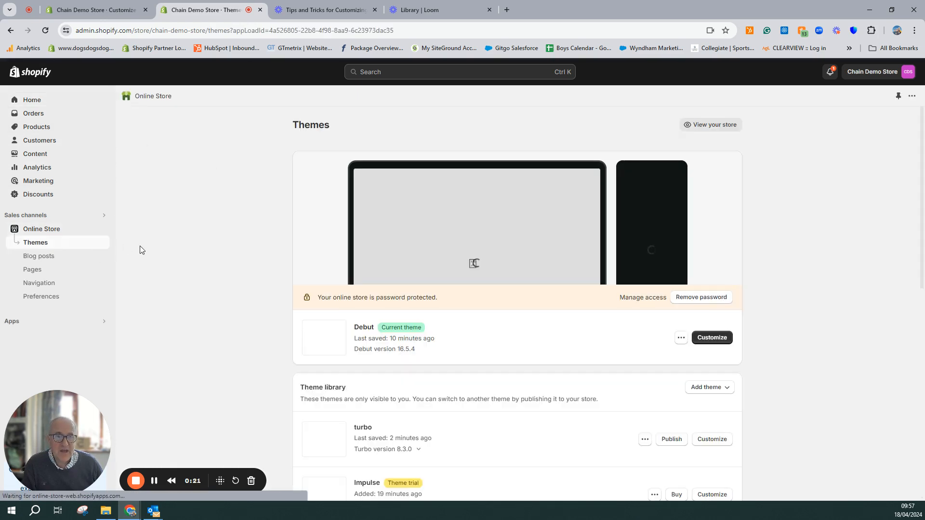
{"action": "left_click", "coordinate": [43, 287]}
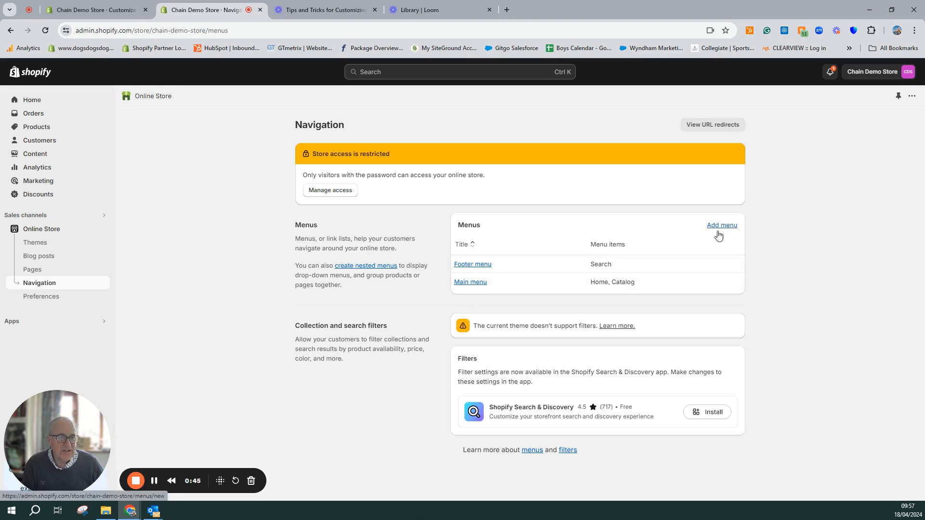
{"action": "left_click", "coordinate": [480, 284]}
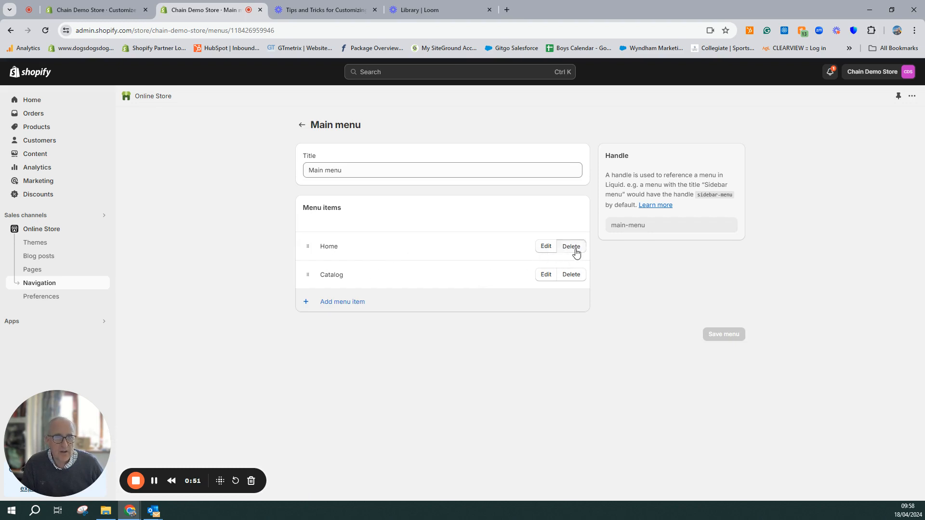
Delete the Home and Catalog items from the Main menu
{"action": "left_click", "coordinate": [571, 247]}
{"action": "left_click", "coordinate": [585, 310]}
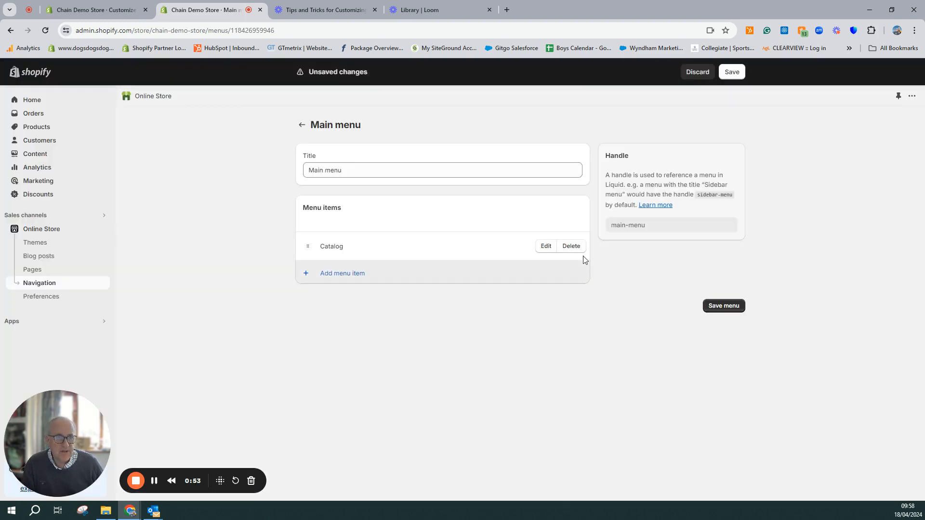
{"action": "left_click", "coordinate": [580, 248]}
{"action": "left_click", "coordinate": [585, 311]}
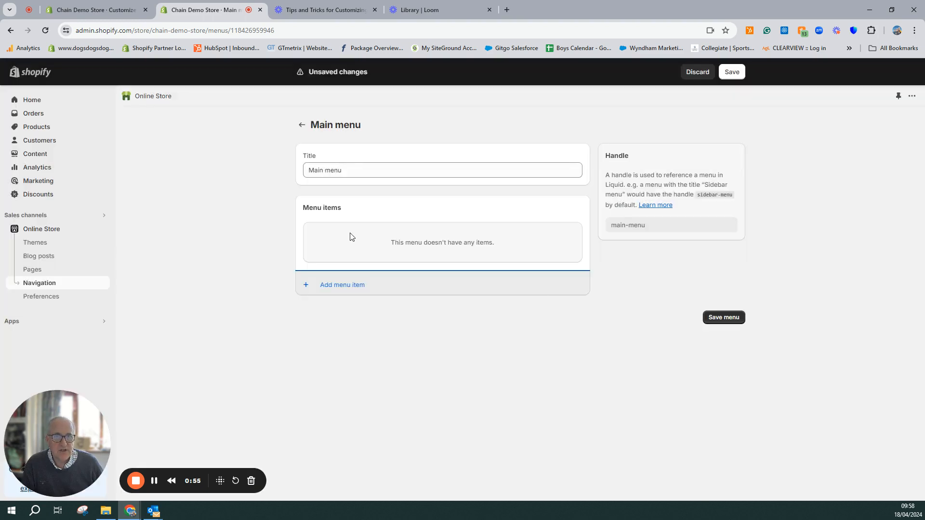
Add a menu item named Shop that links to All collections
{"action": "left_click", "coordinate": [346, 285]}
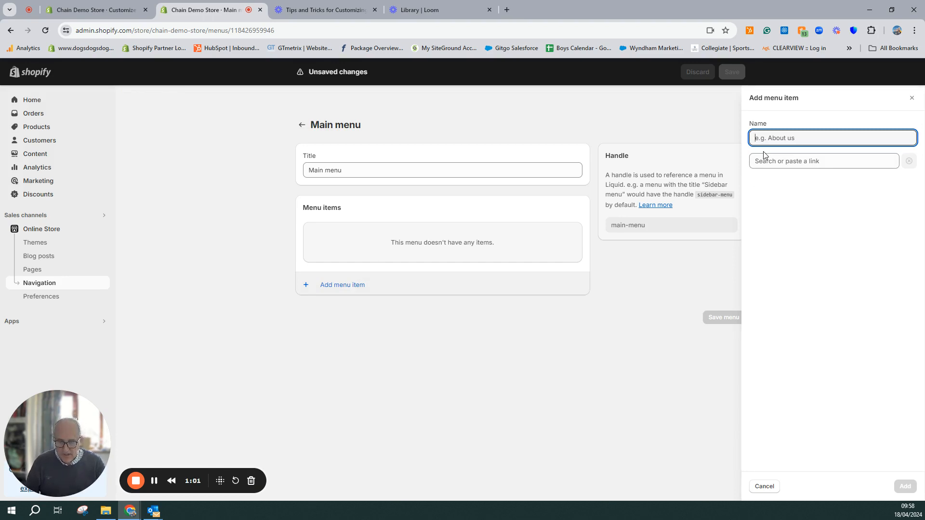
{"action": "type", "text": "Shop"}
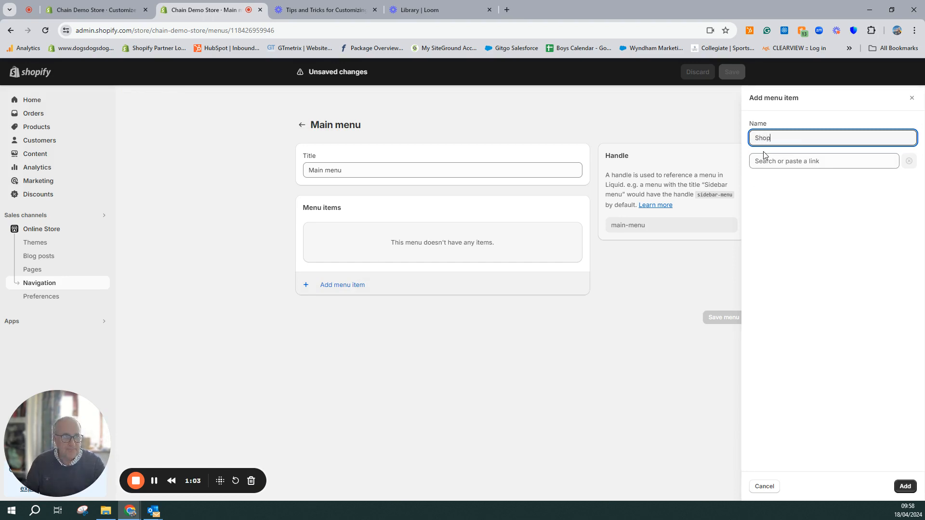
{"action": "left_click", "coordinate": [780, 170]}
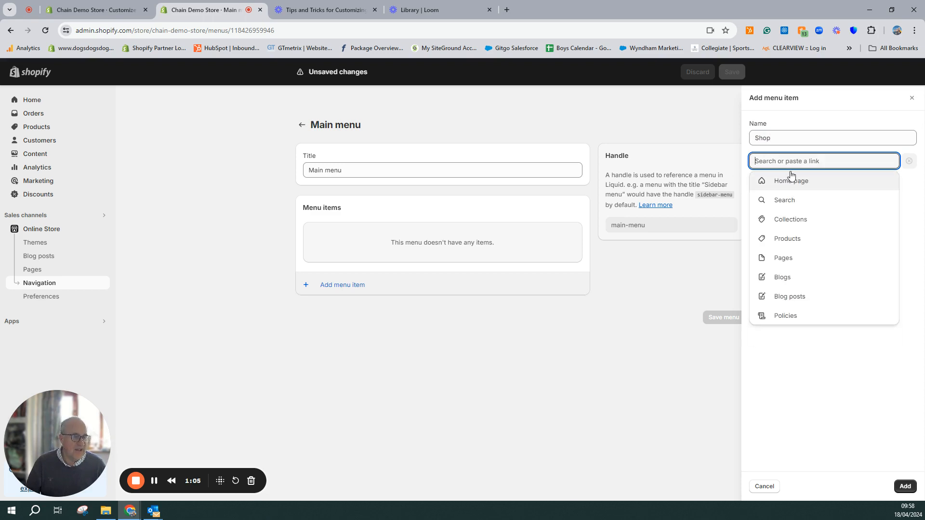
{"action": "left_click", "coordinate": [791, 219]}
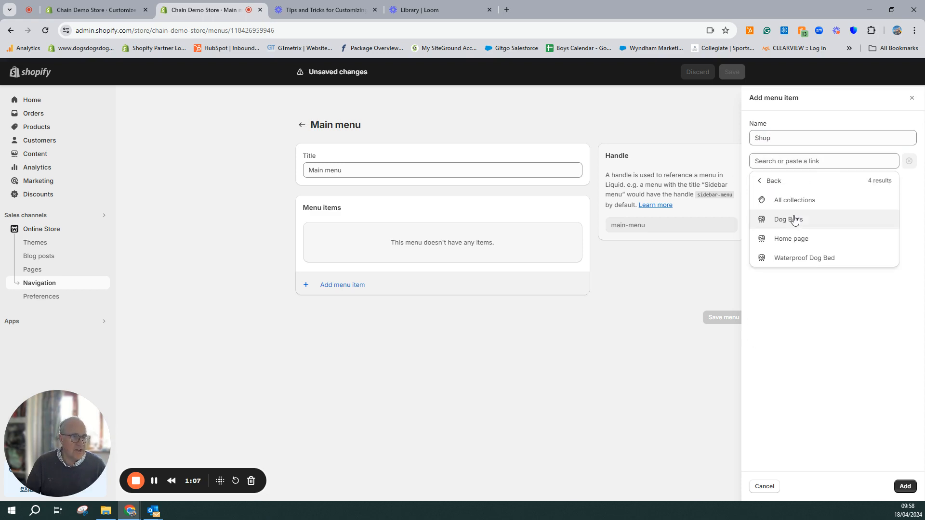
{"action": "left_click", "coordinate": [792, 206]}
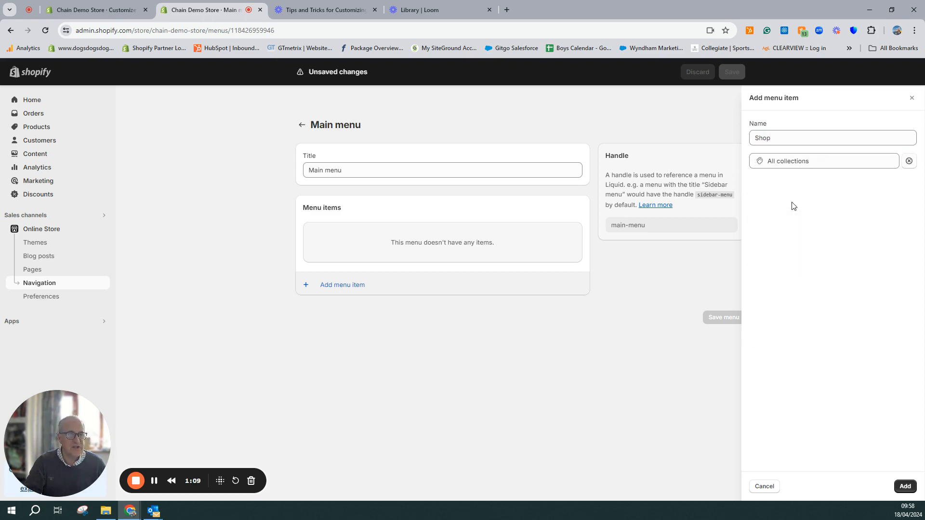
{"action": "left_click", "coordinate": [904, 487]}
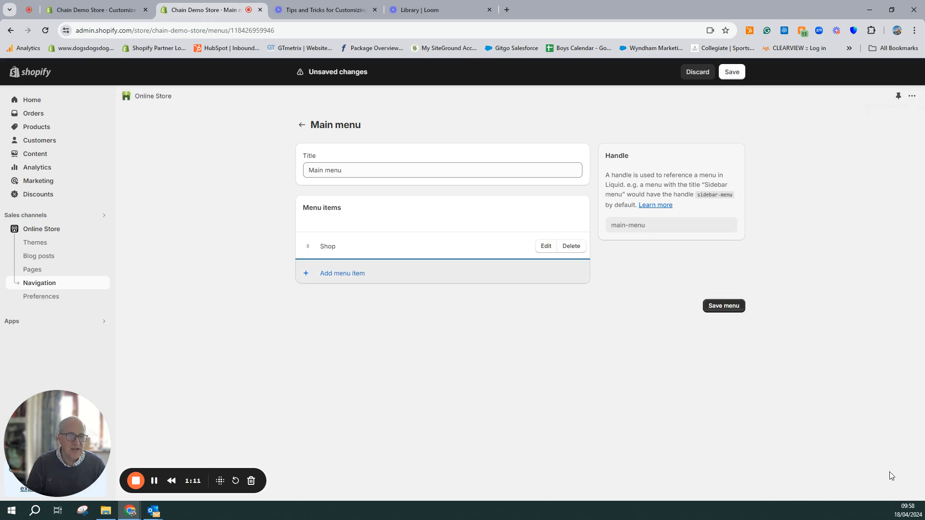
Start another top-level menu item and name it Waterproof Dog Beds
{"action": "left_click", "coordinate": [307, 276]}
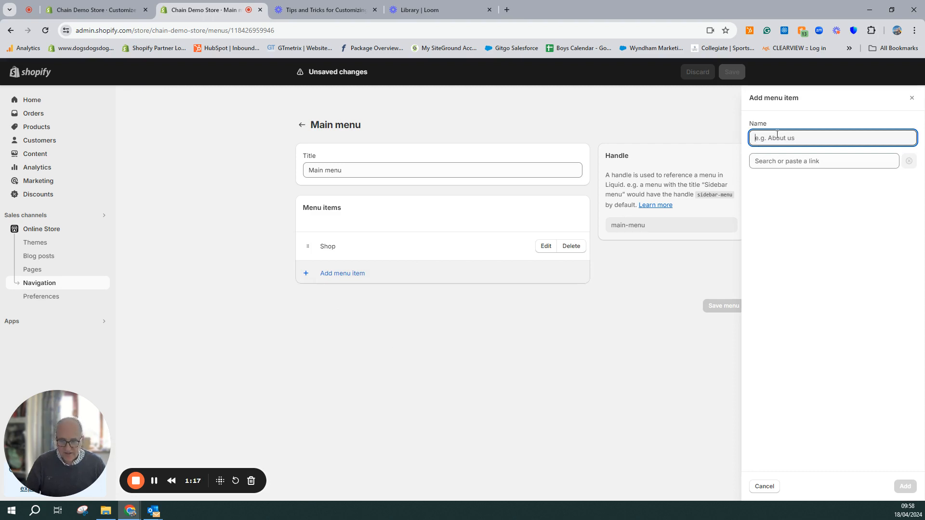
{"action": "type", "text": "Dog Beds"}
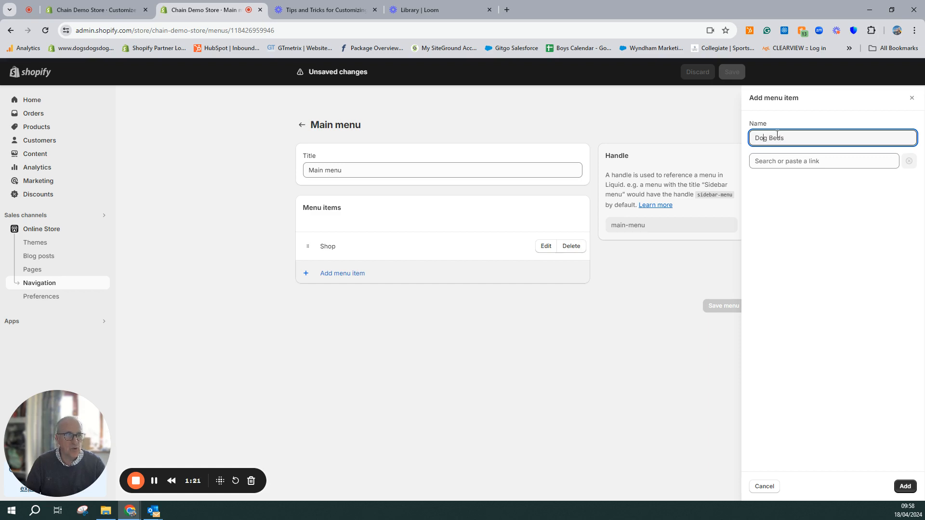
{"action": "type", "text": "Waterpro"}
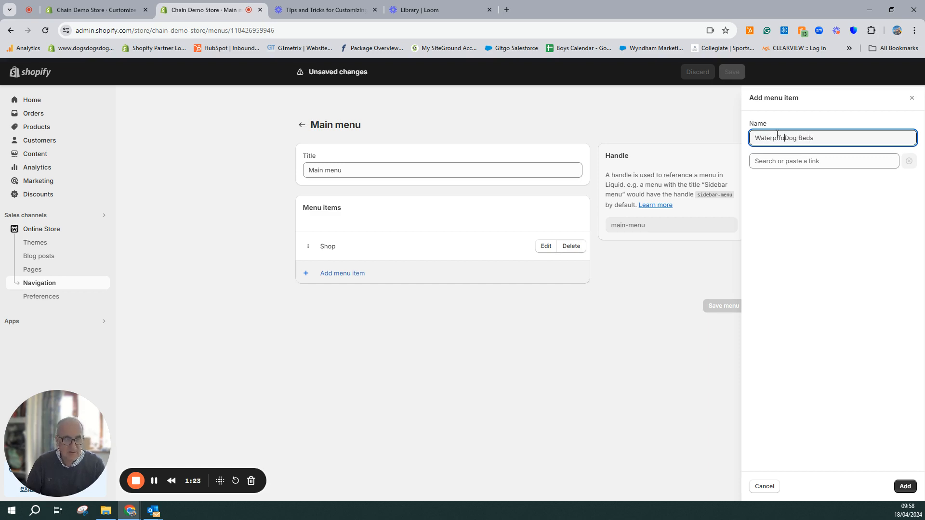
{"action": "key", "text": "BackSpace"}
{"action": "key", "text": "BackSpace"}
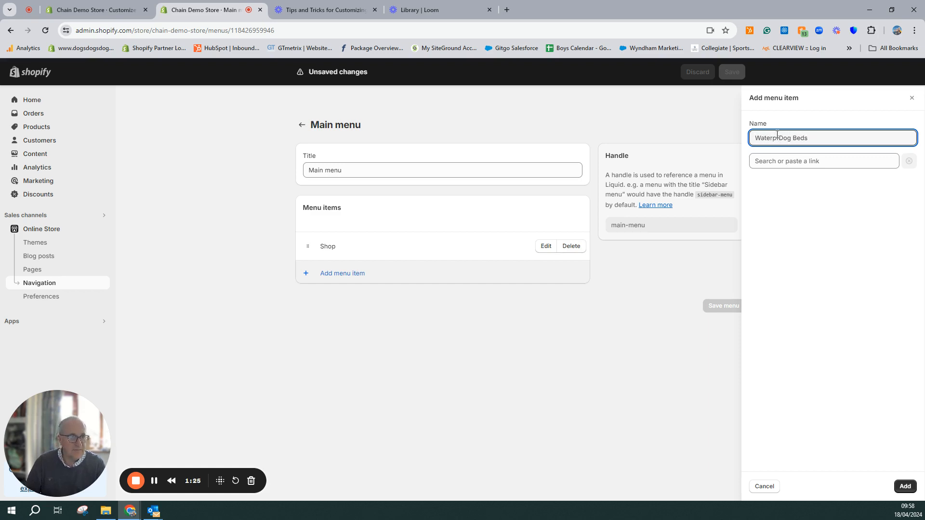
{"action": "key", "text": "Delete"}
{"action": "type", "text": "D"}
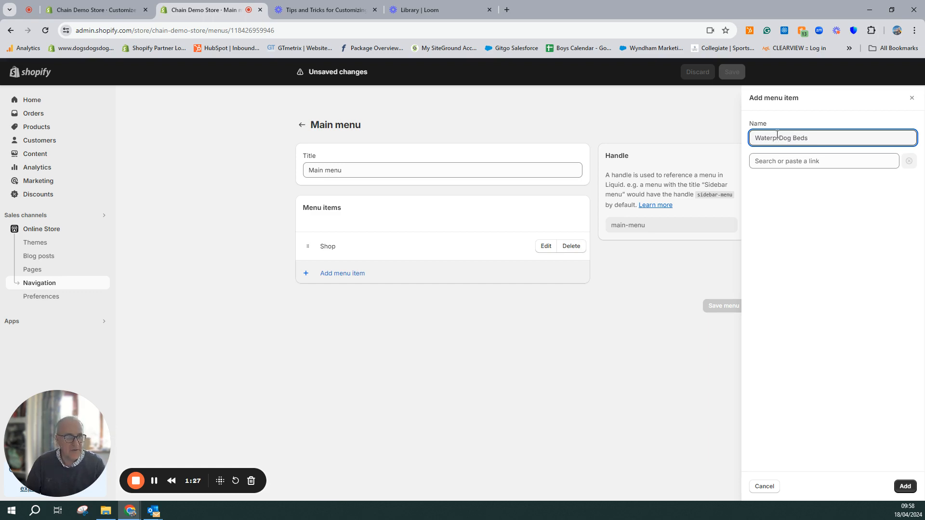
{"action": "type", "text": "roof"}
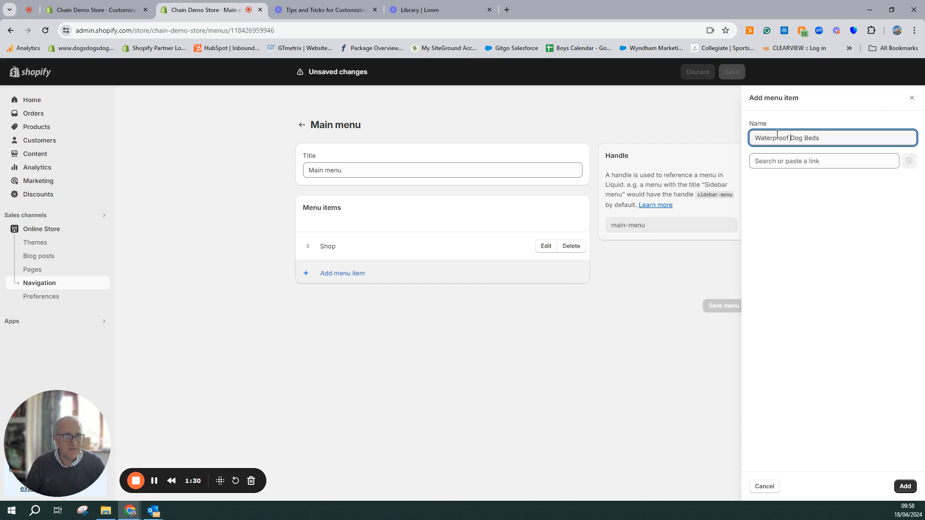
Link the new item to the Waterproof Dog Bed collection, add it, and nest it under Shop
{"action": "left_click", "coordinate": [857, 163]}
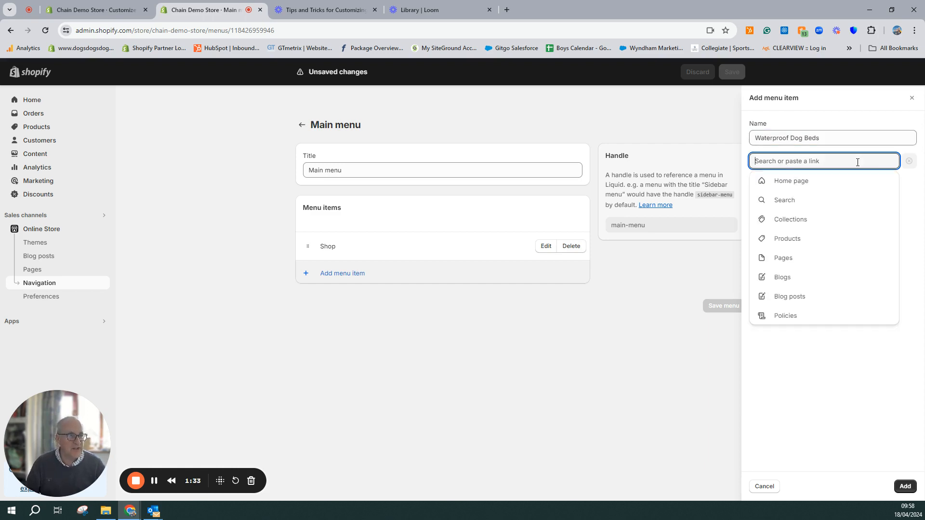
{"action": "left_click", "coordinate": [826, 220]}
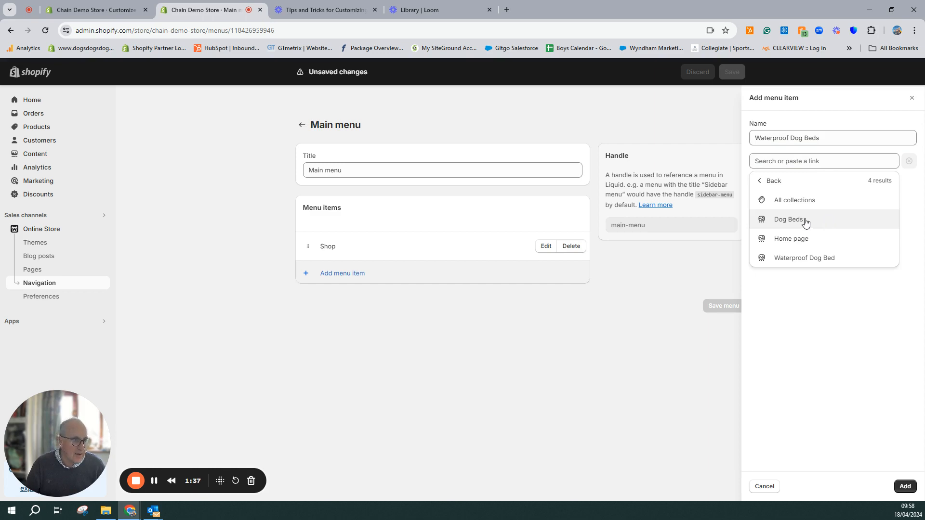
{"action": "left_click", "coordinate": [800, 259]}
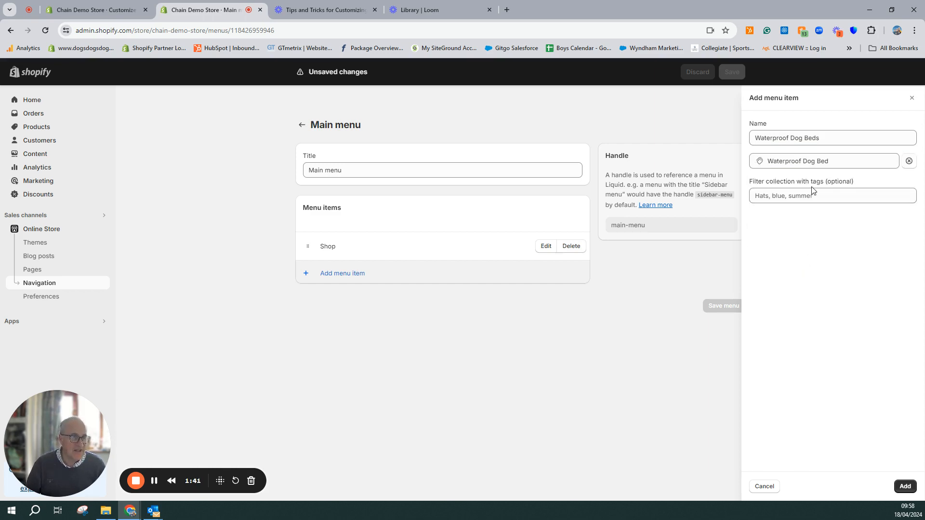
{"action": "left_click", "coordinate": [904, 486]}
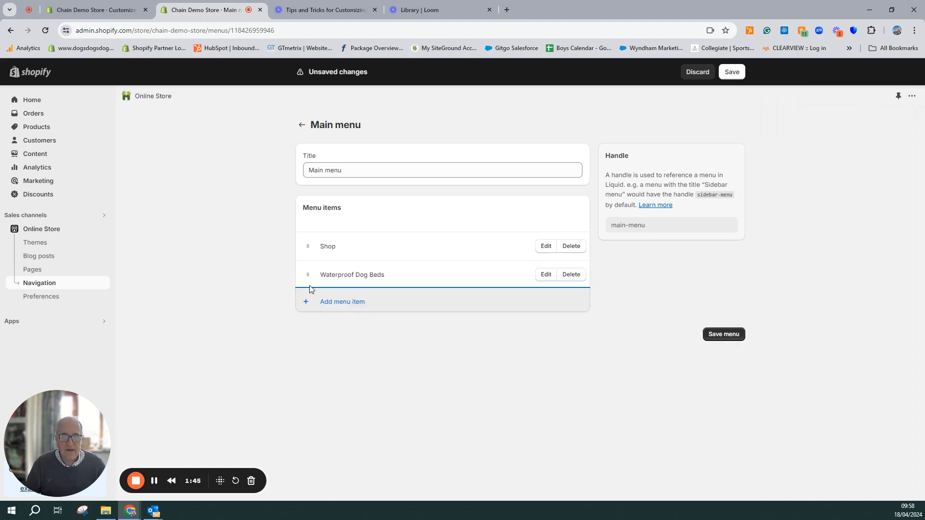
{"action": "left_click_drag", "start_coordinate": [308, 276], "coordinate": [336, 276]}
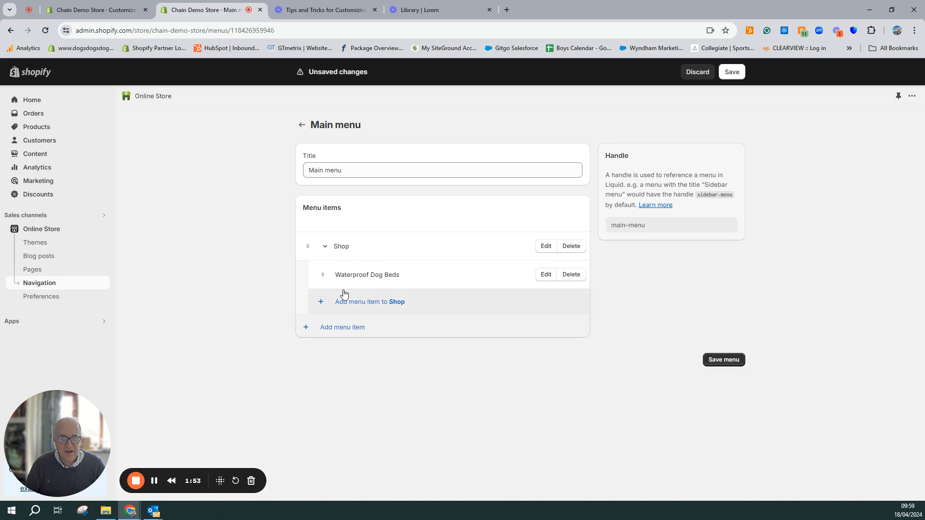
Add a second sub-item under Shop named "Sfot Dog Beds" that links to the Dog Beds collection
{"action": "left_click", "coordinate": [351, 305]}
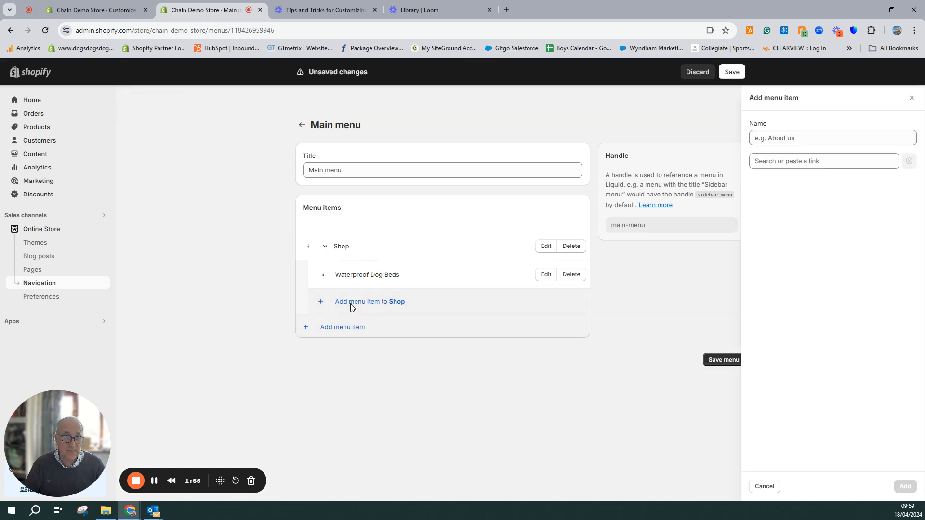
{"action": "type", "text": "Sfot Dog Beds"}
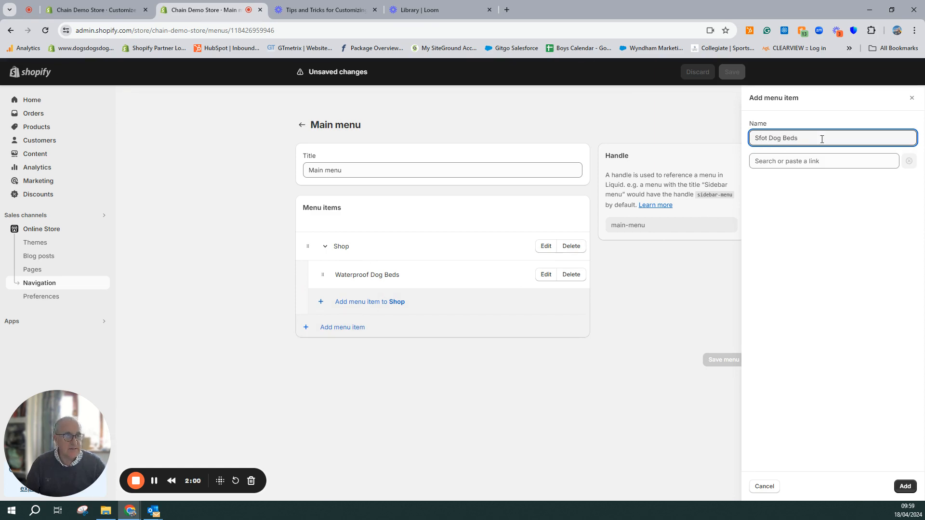
{"action": "left_click", "coordinate": [837, 164]}
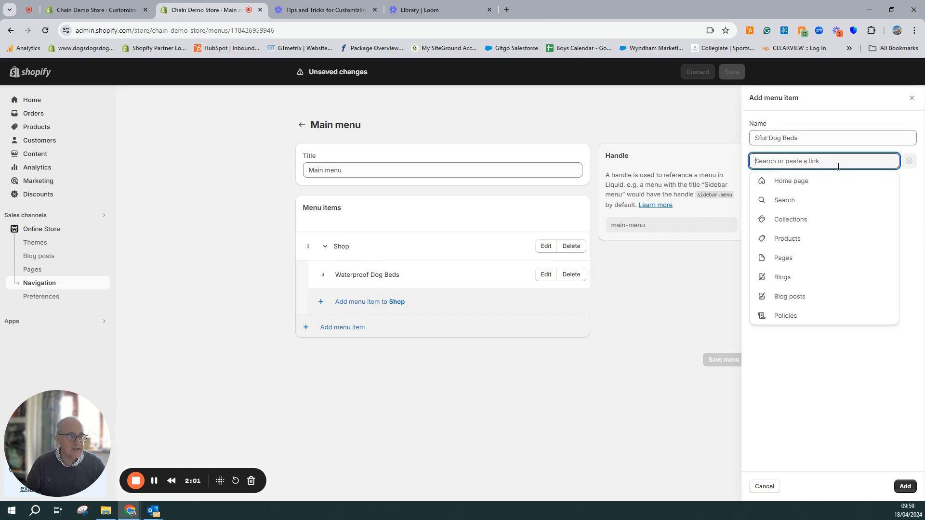
{"action": "left_click", "coordinate": [820, 220]}
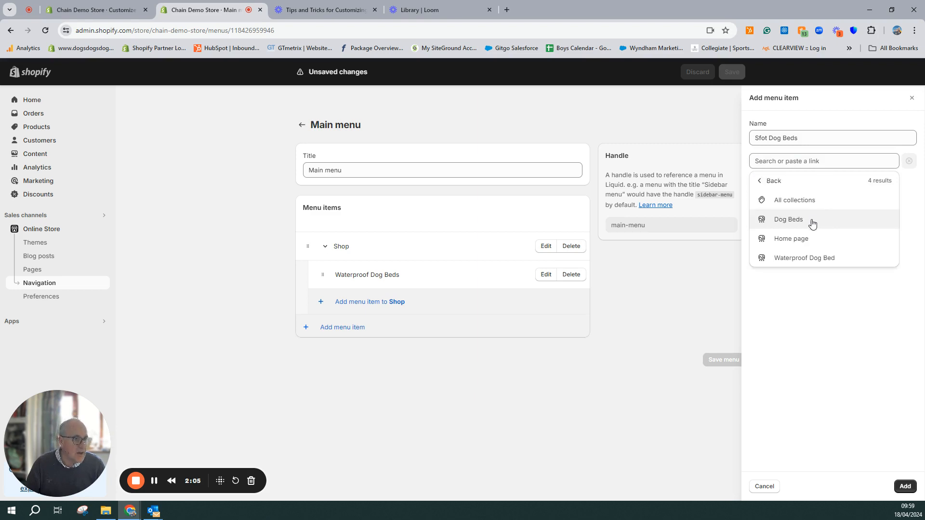
{"action": "left_click", "coordinate": [800, 222]}
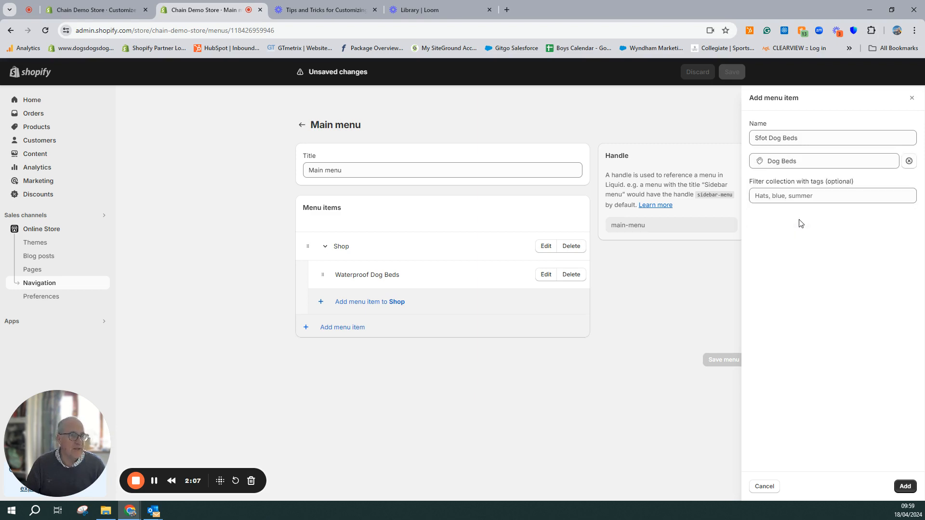
{"action": "left_click", "coordinate": [906, 487]}
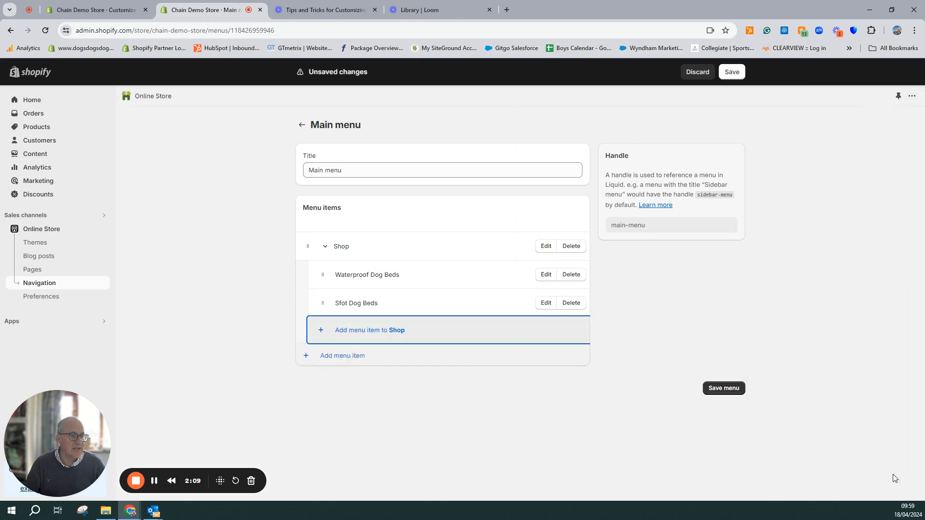
Add a top-level menu item named About Us with the placeholder link #
{"action": "left_click", "coordinate": [306, 356]}
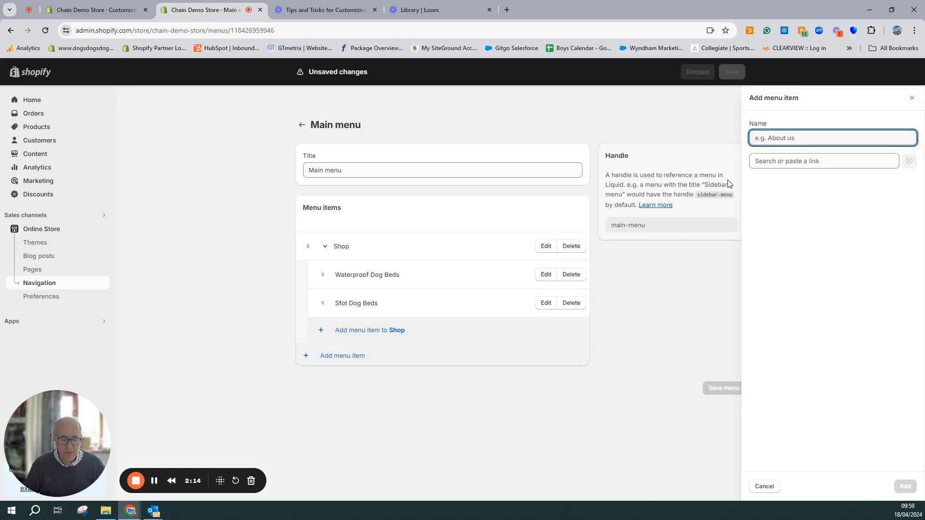
{"action": "type", "text": "About Us"}
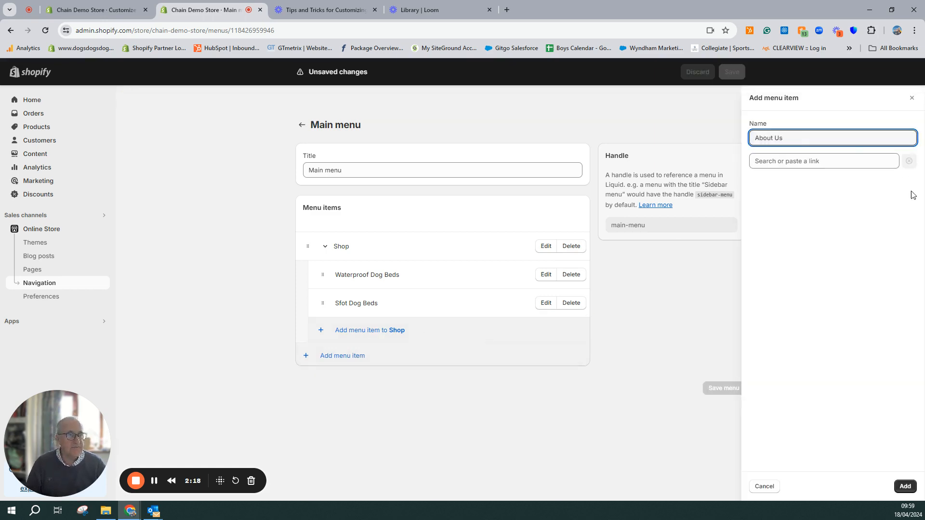
{"action": "left_click", "coordinate": [873, 164]}
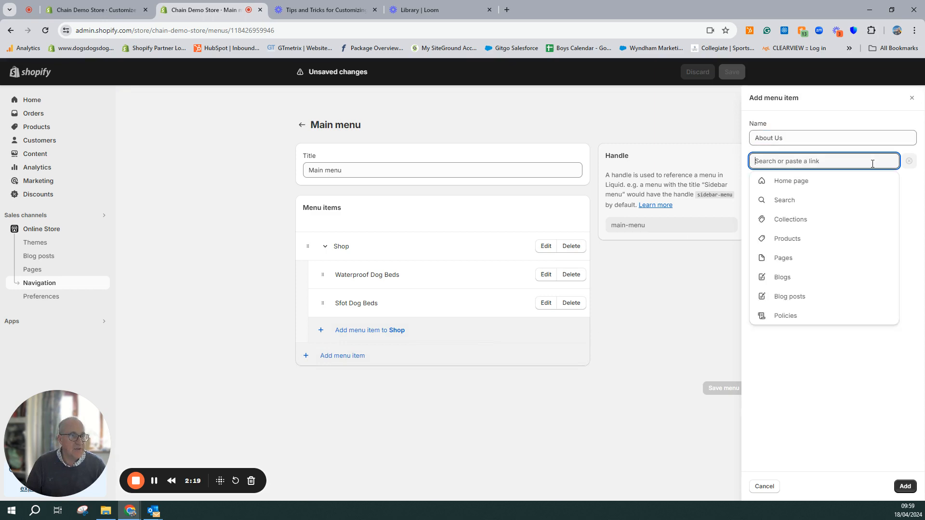
{"action": "left_click", "coordinate": [822, 259]}
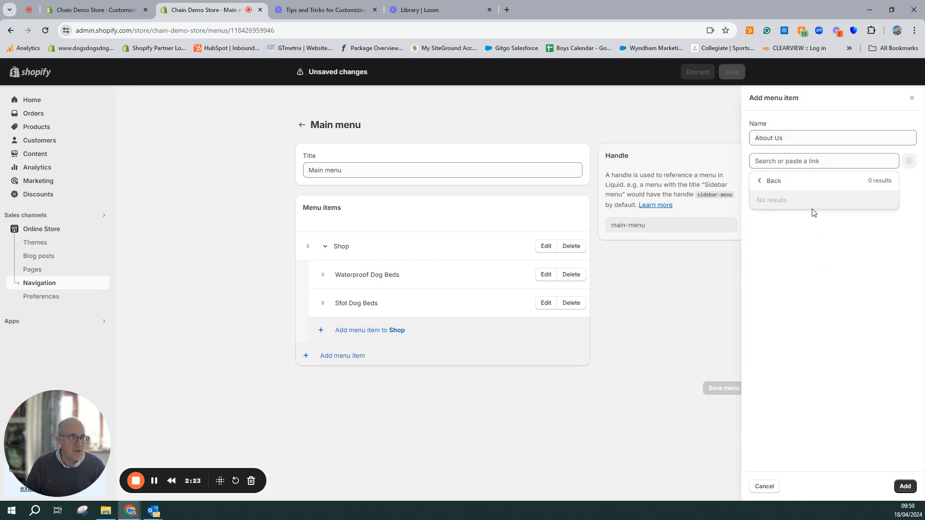
{"action": "left_click", "coordinate": [762, 181]}
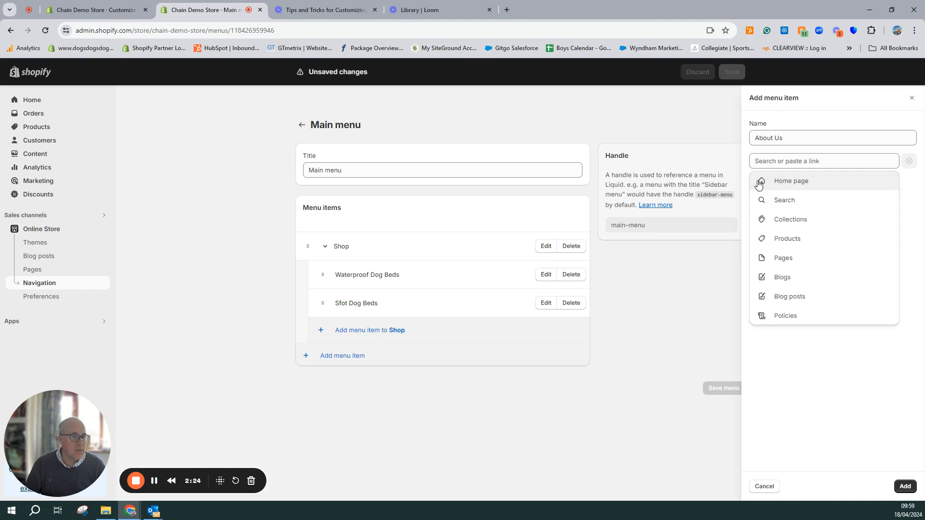
{"action": "left_click", "coordinate": [771, 162]}
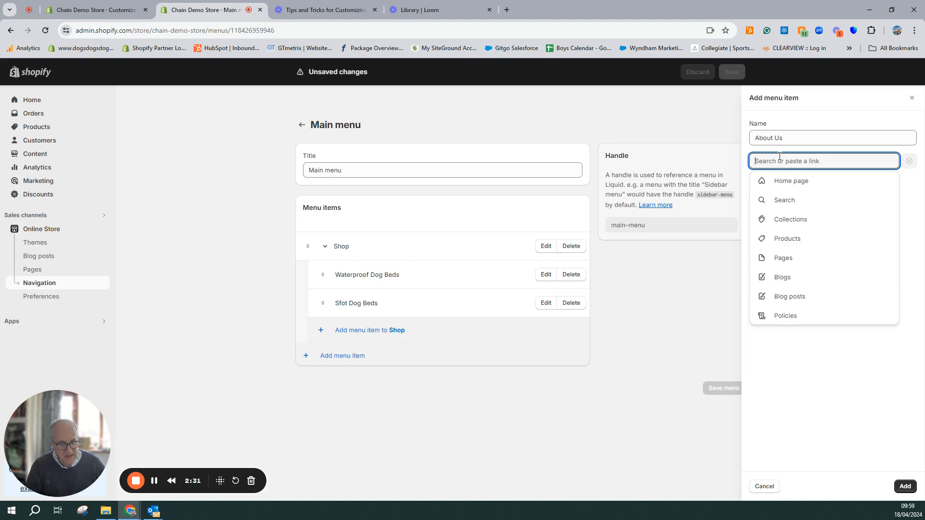
{"action": "type", "text": "#"}
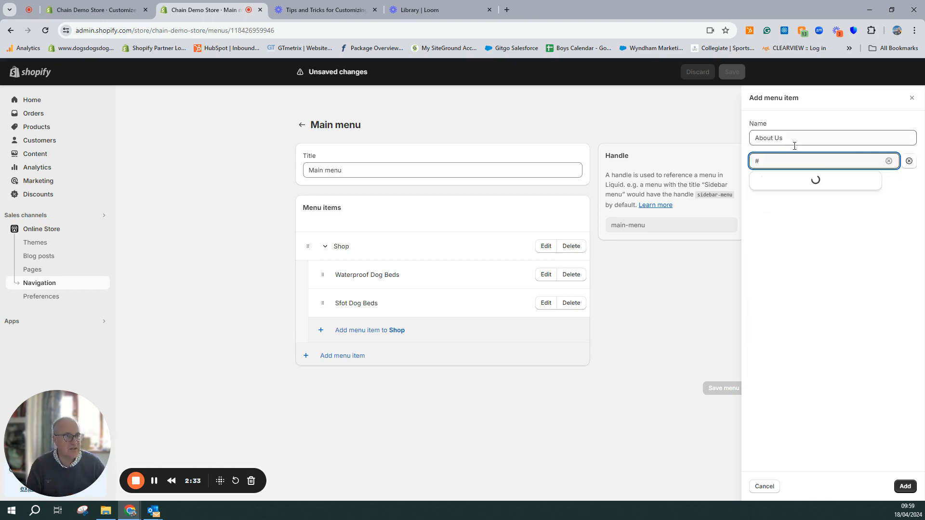
{"action": "left_click", "coordinate": [777, 181]}
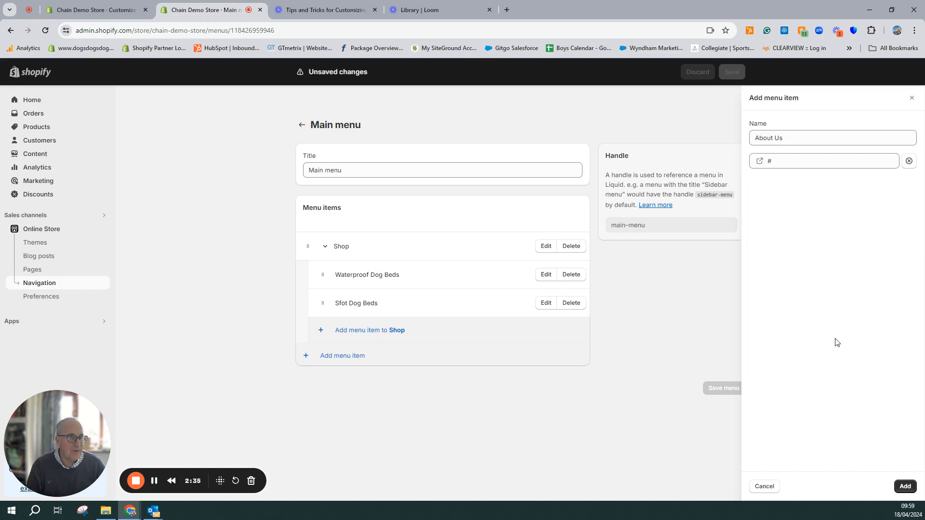
{"action": "left_click", "coordinate": [905, 487]}
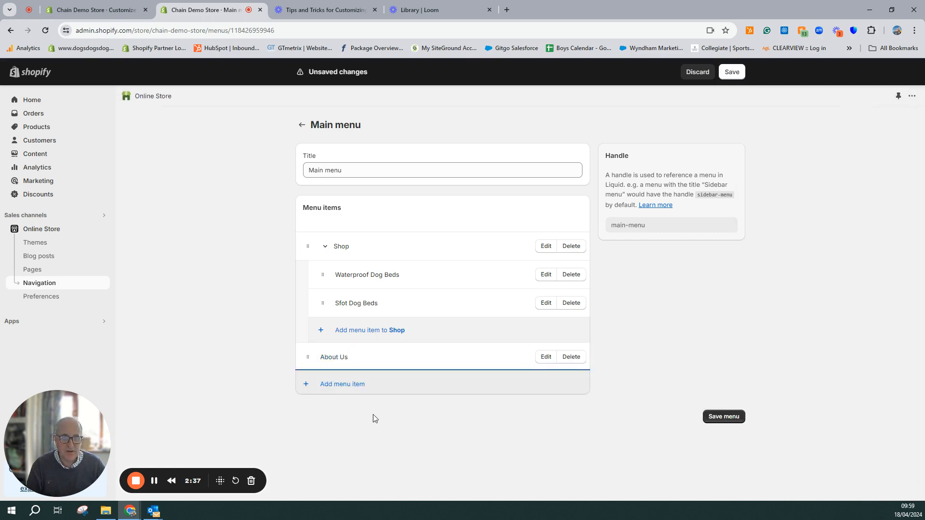
Add a top-level menu item named Contact Us with the placeholder link #
{"action": "left_click", "coordinate": [305, 388]}
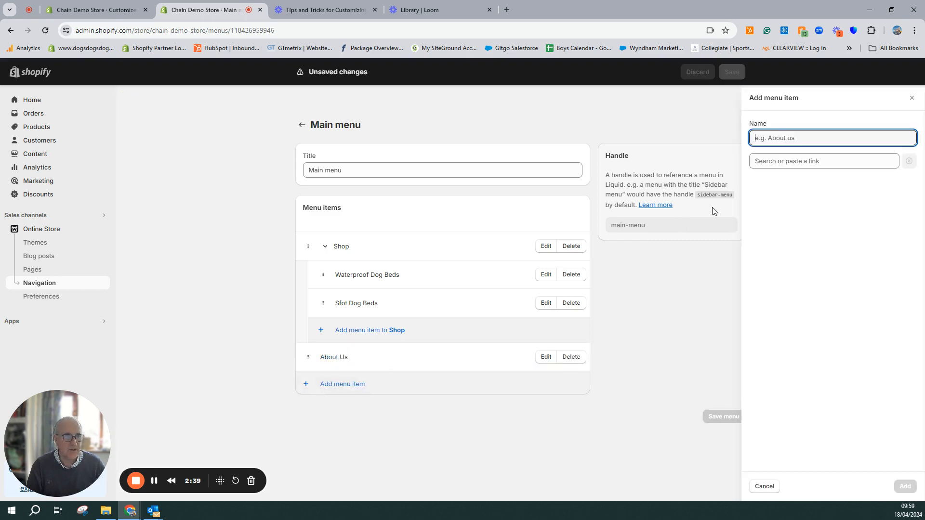
{"action": "type", "text": "Contact"}
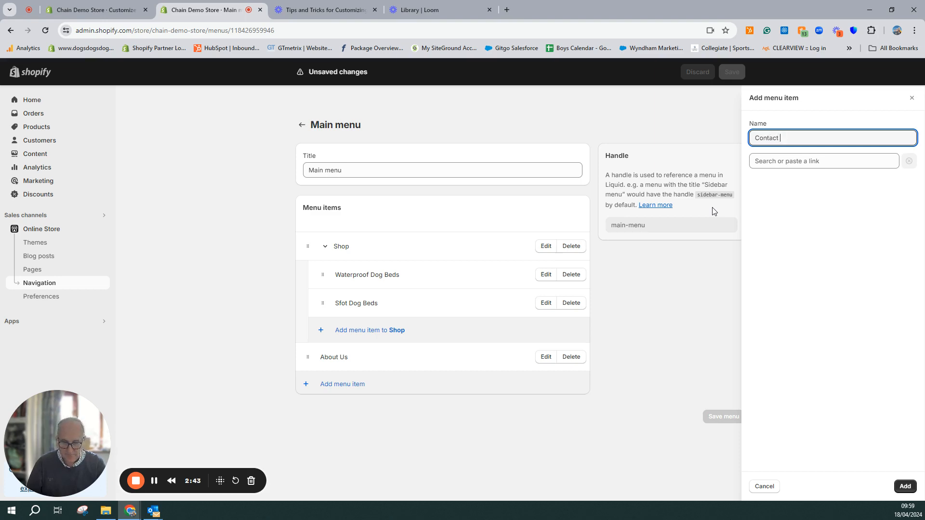
{"action": "type", "text": " Us"}
{"action": "left_click", "coordinate": [772, 164]}
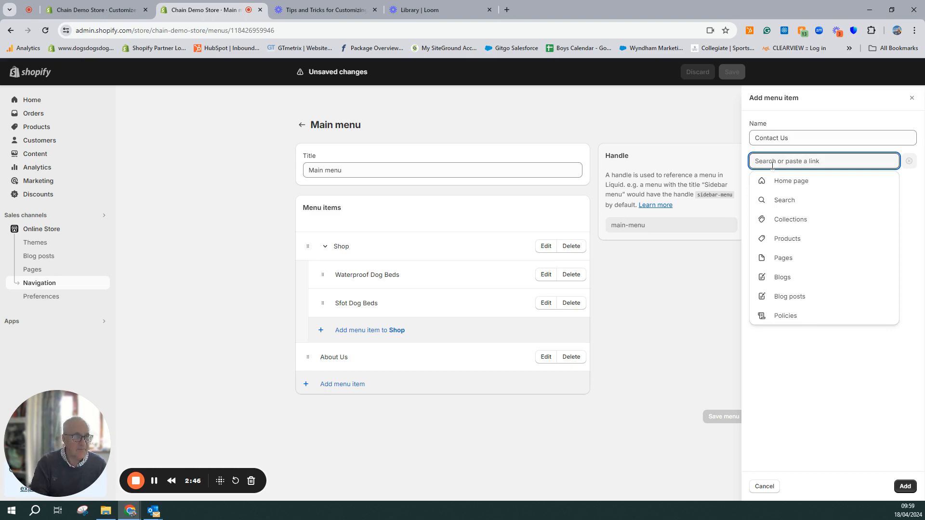
{"action": "type", "text": "#"}
{"action": "left_click", "coordinate": [777, 185]}
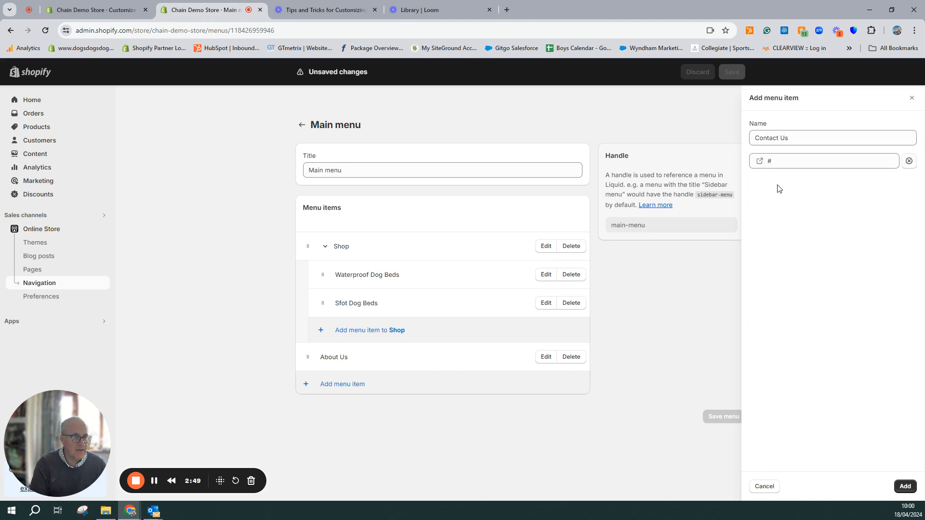
{"action": "left_click", "coordinate": [905, 486]}
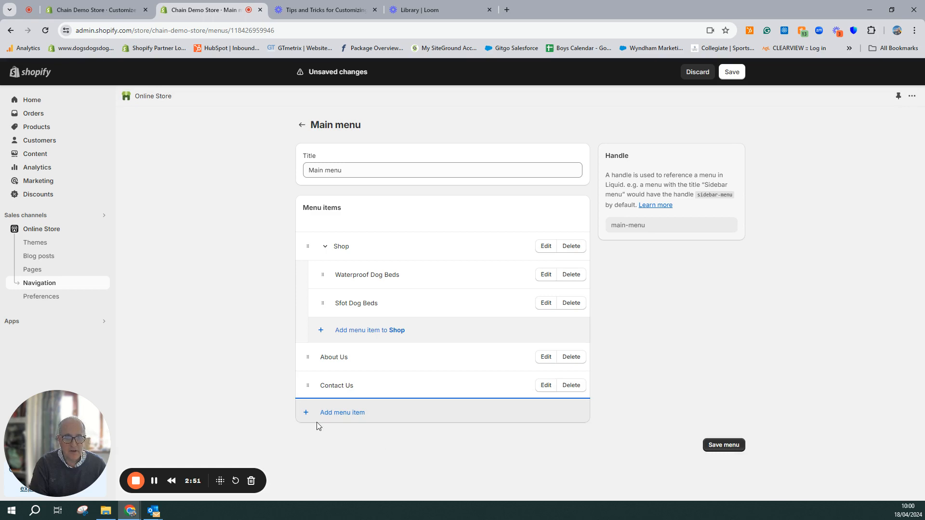
Add a top-level item named "Come and visit our shop" with the placeholder link #, and save the main menu
{"action": "left_click", "coordinate": [306, 414]}
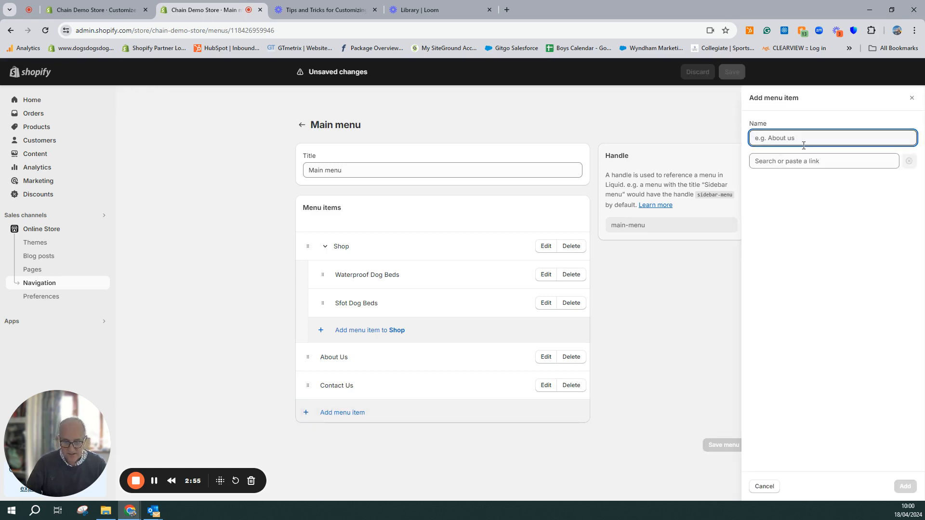
{"action": "type", "text": "Come and visit our shop"}
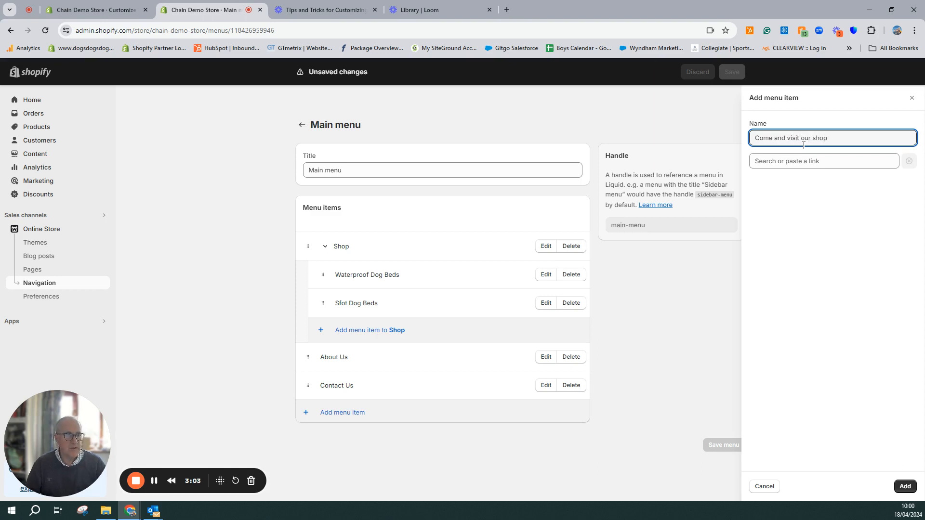
{"action": "left_click", "coordinate": [784, 162]}
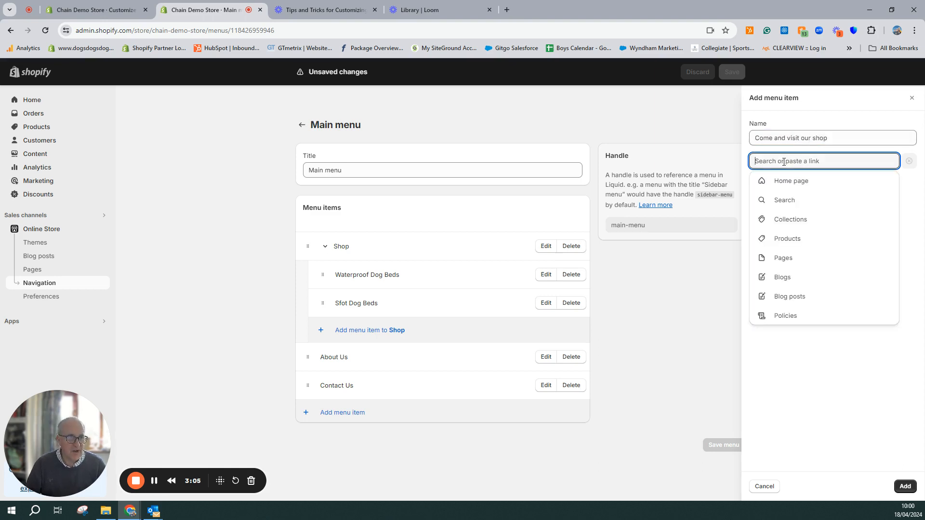
{"action": "type", "text": "#"}
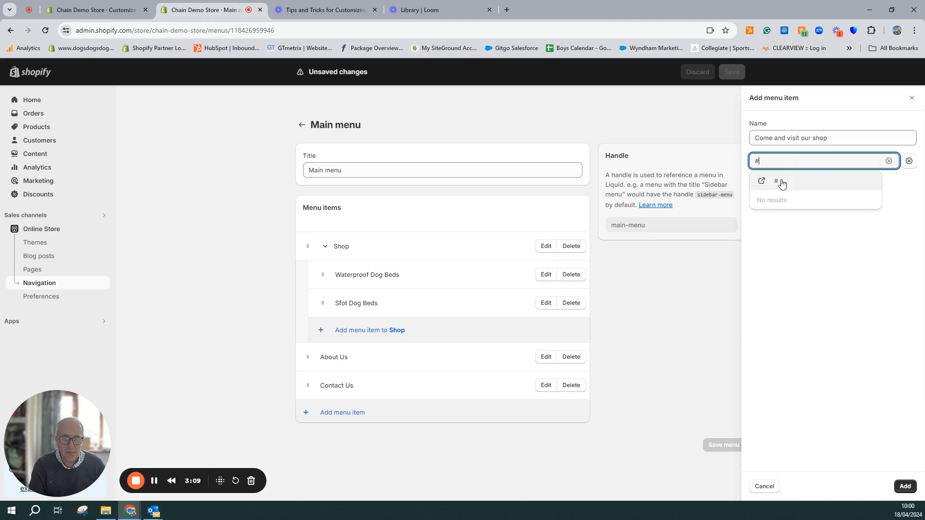
{"action": "left_click", "coordinate": [781, 182]}
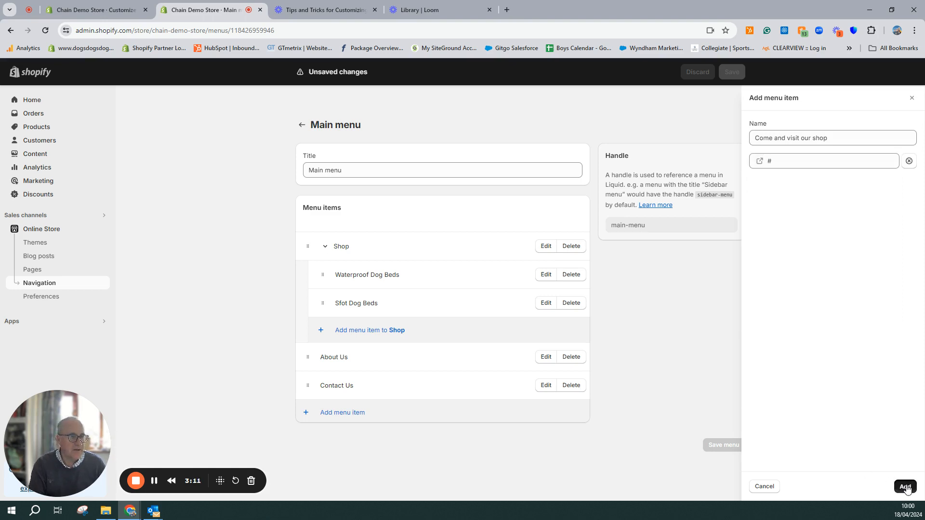
{"action": "left_click", "coordinate": [905, 487]}
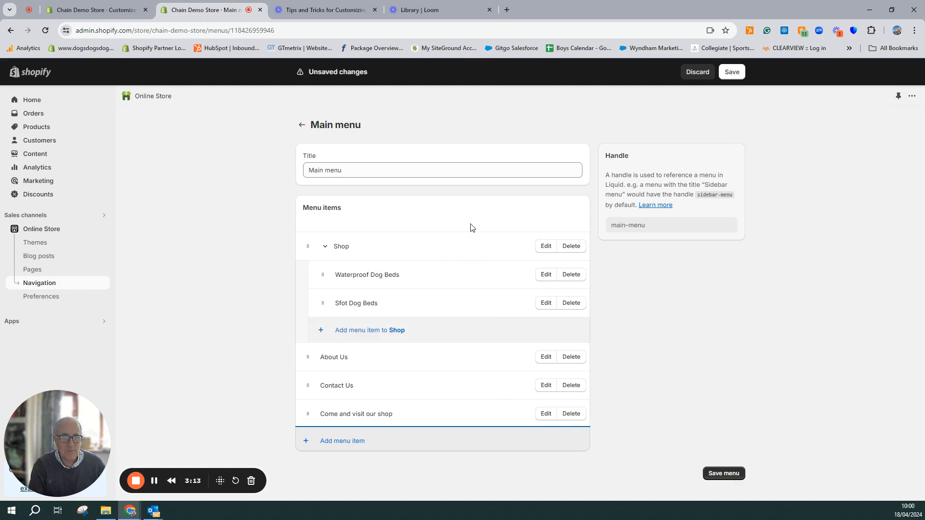
{"action": "left_click", "coordinate": [721, 474]}
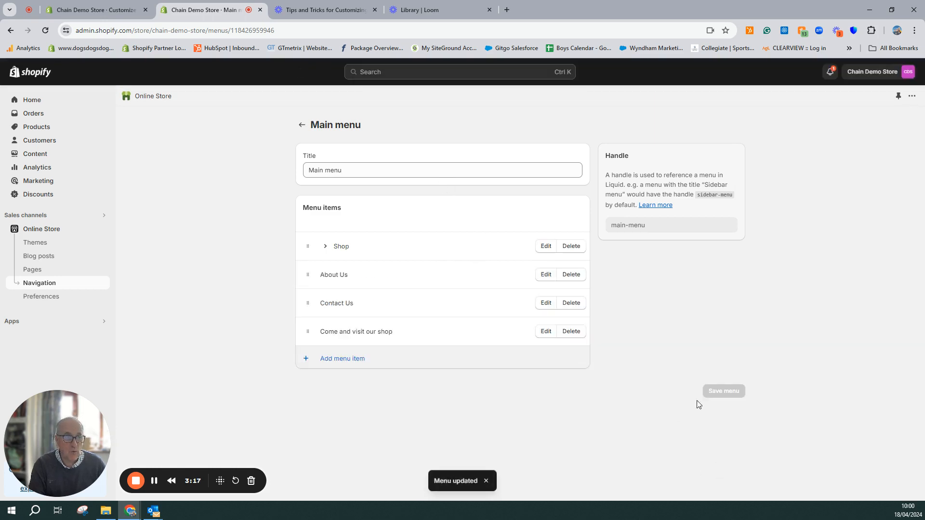
Open the footer menu for editing and rename its Search item to Terms and Conditions
{"action": "left_click", "coordinate": [299, 126]}
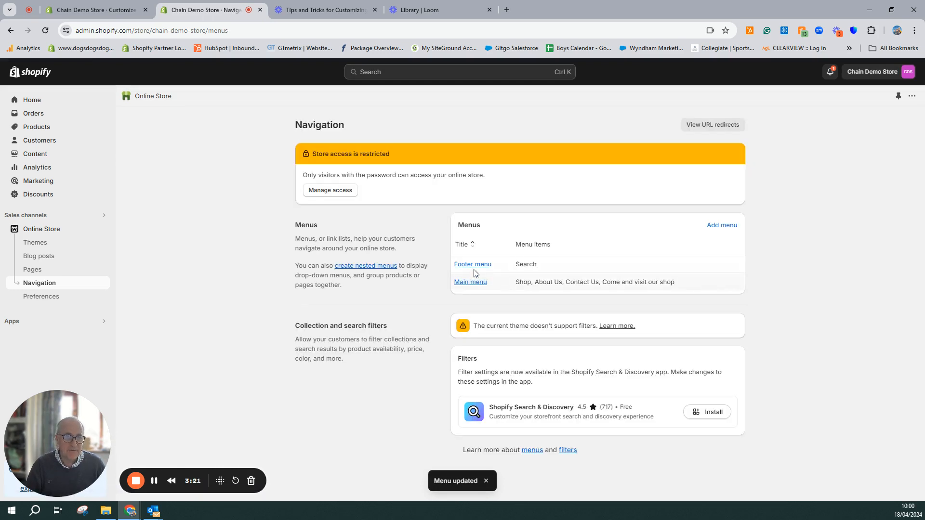
{"action": "left_click", "coordinate": [474, 265]}
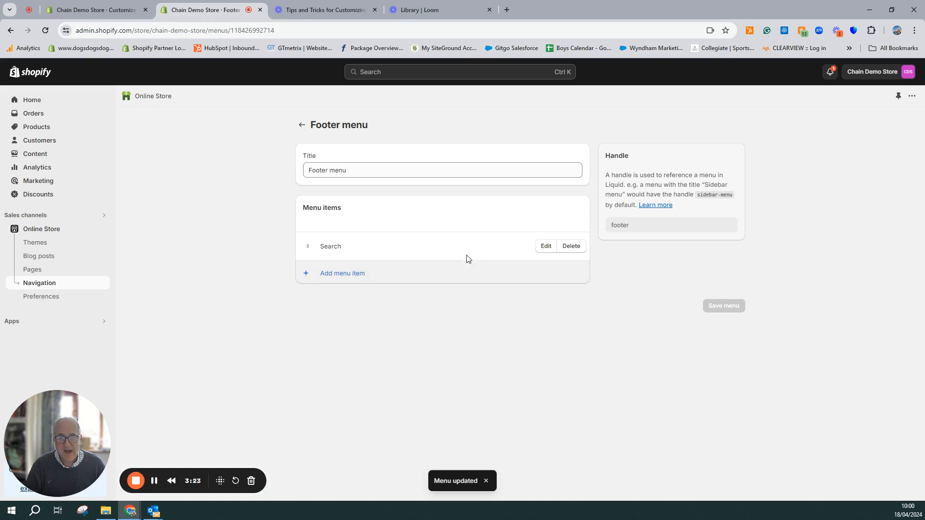
{"action": "left_click", "coordinate": [546, 246]}
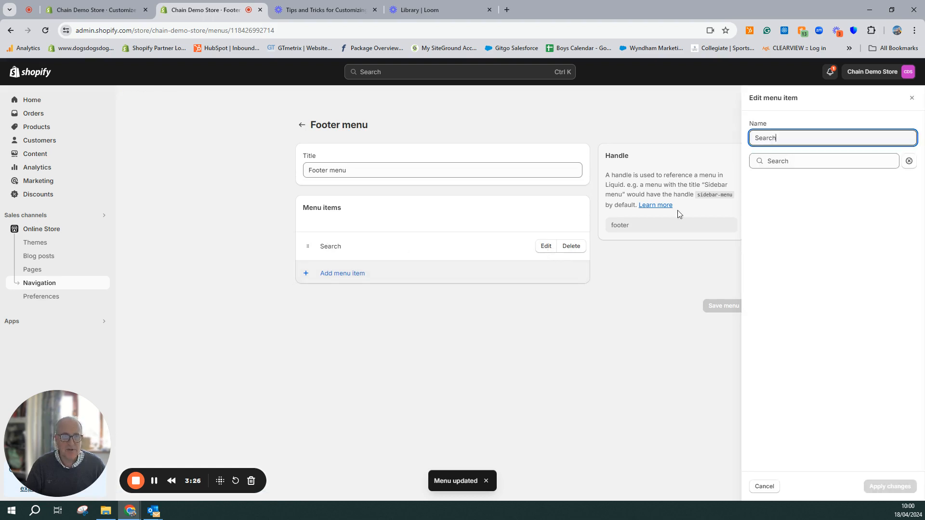
{"action": "double_click", "coordinate": [785, 139]}
{"action": "type", "text": "Terms and"}
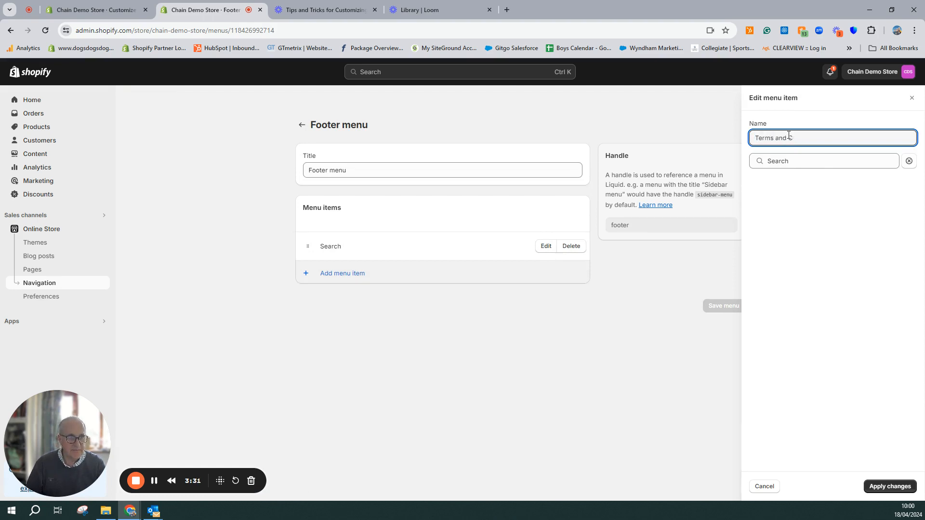
{"action": "type", "text": "ions"}
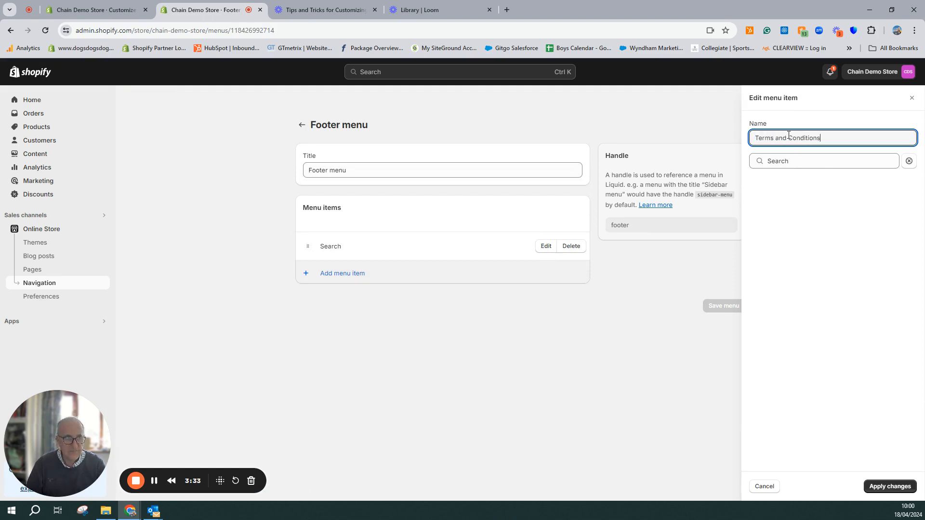
Replace the Terms and Conditions item's Search link with the placeholder # and apply the changes
{"action": "left_click", "coordinate": [813, 161]}
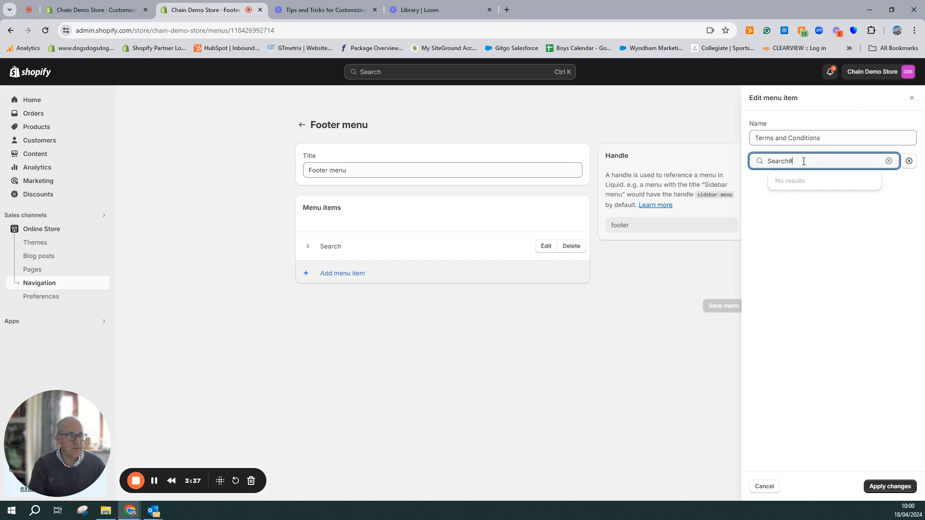
{"action": "triple_click", "coordinate": [804, 161]}
{"action": "key", "text": "BackSpace"}
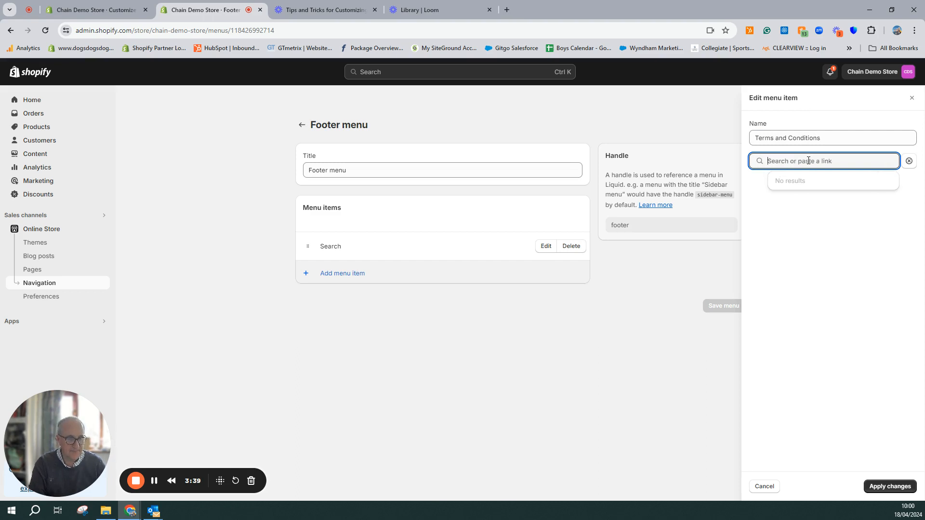
{"action": "type", "text": "#"}
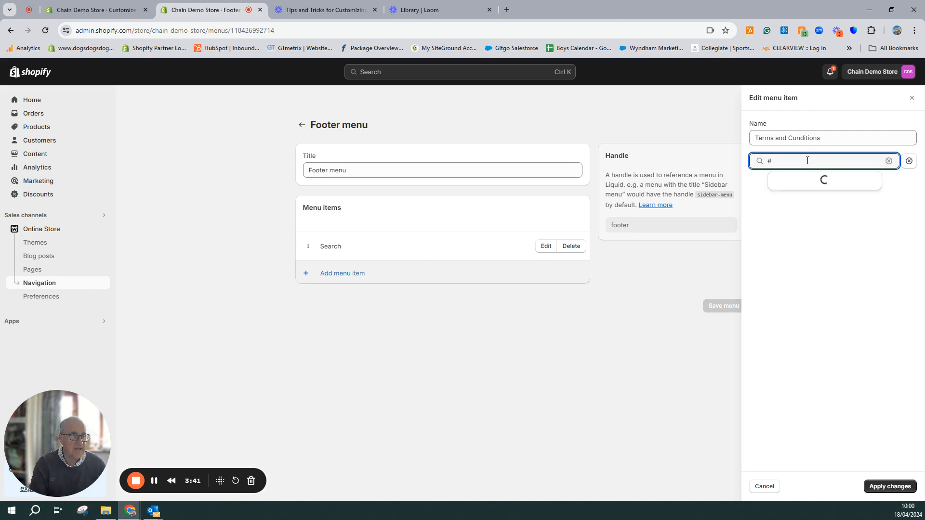
{"action": "left_click", "coordinate": [798, 181]}
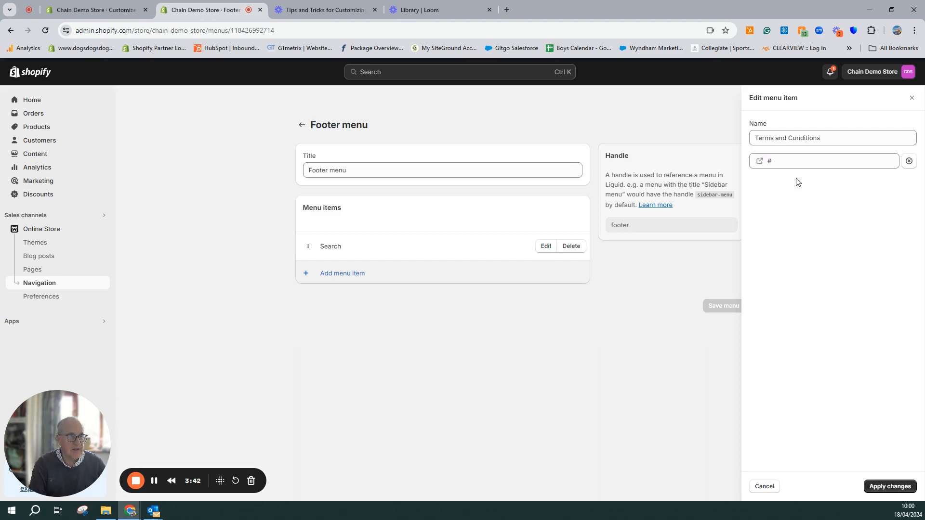
{"action": "left_click", "coordinate": [897, 487]}
Add a footer menu item named Privacy Policy with the placeholder link #
{"action": "left_click", "coordinate": [309, 278]}
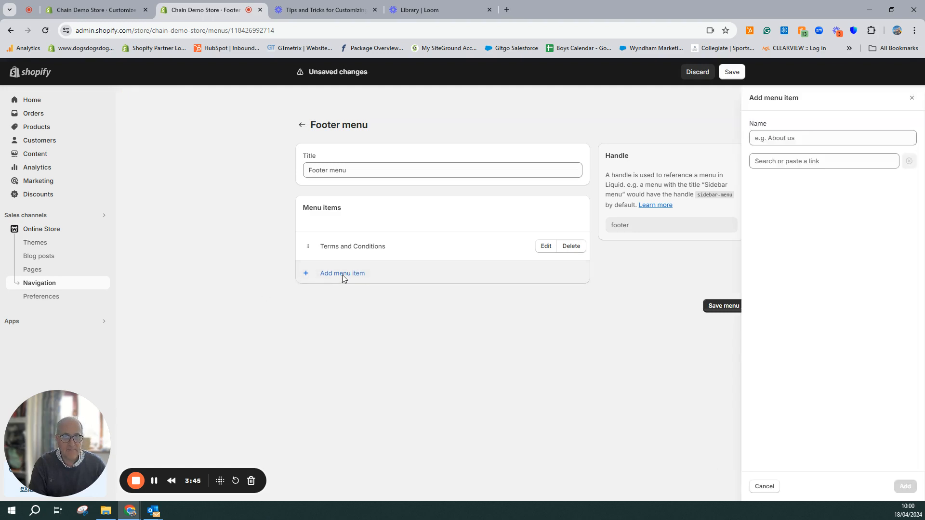
{"action": "type", "text": "Prov"}
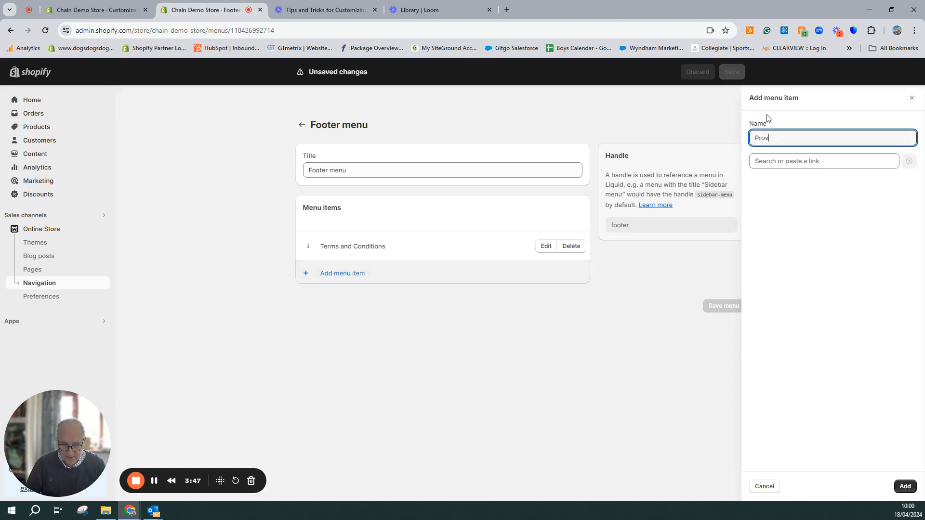
{"action": "type", "text": "acy Policuy"}
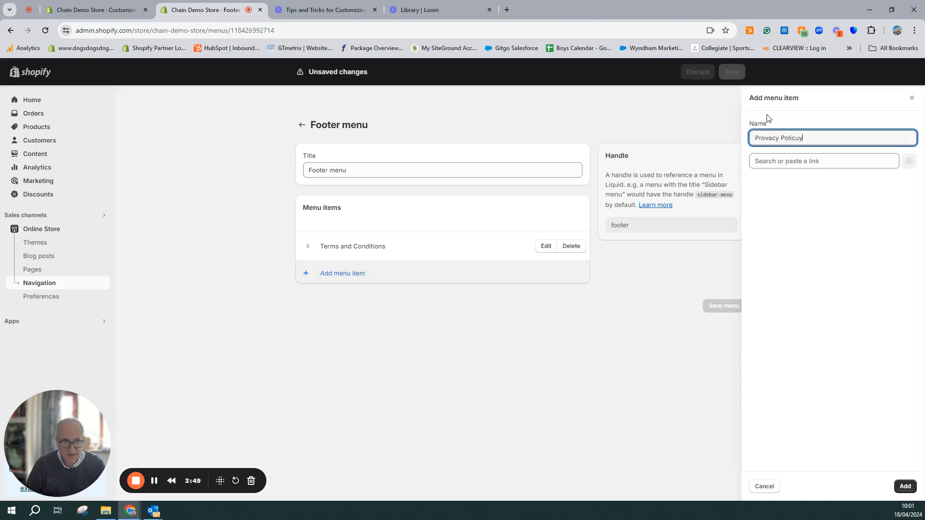
{"action": "key", "text": "BackSpace"}
{"action": "key", "text": "BackSpace"}
{"action": "type", "text": "y"}
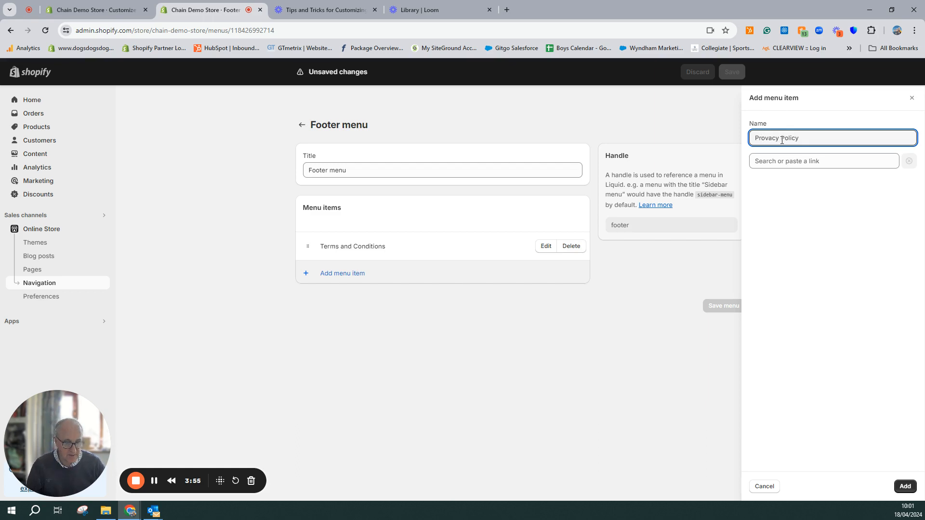
{"action": "left_click", "coordinate": [764, 138]}
{"action": "key", "text": "BackSpace"}
{"action": "type", "text": "i"}
{"action": "left_click", "coordinate": [797, 161]}
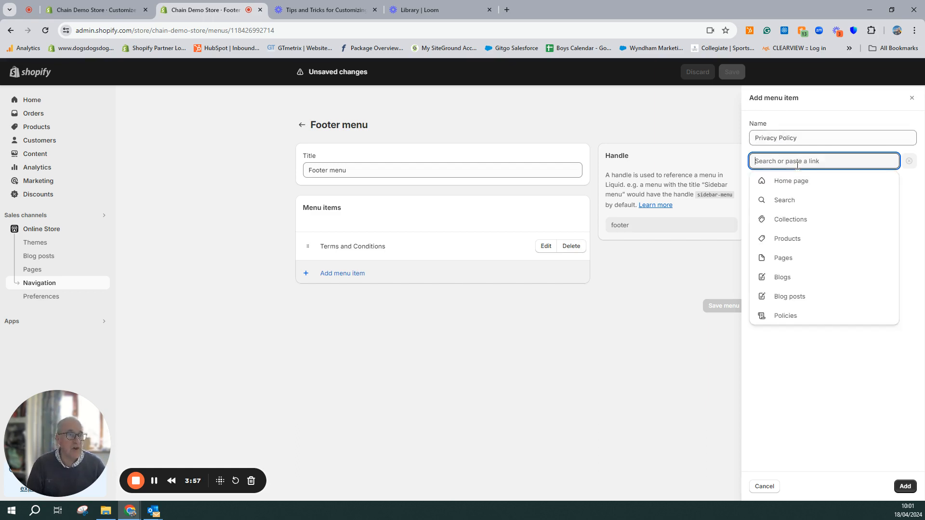
{"action": "type", "text": "#"}
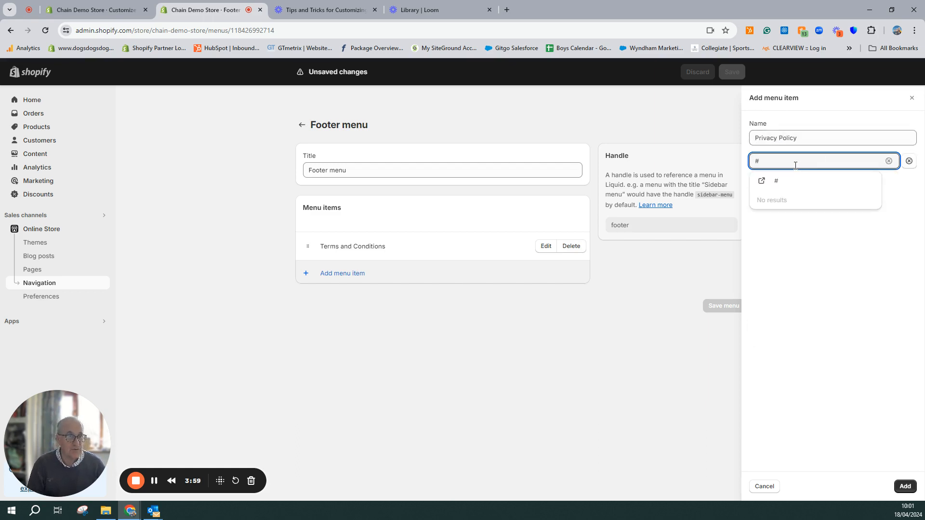
{"action": "left_click", "coordinate": [783, 184]}
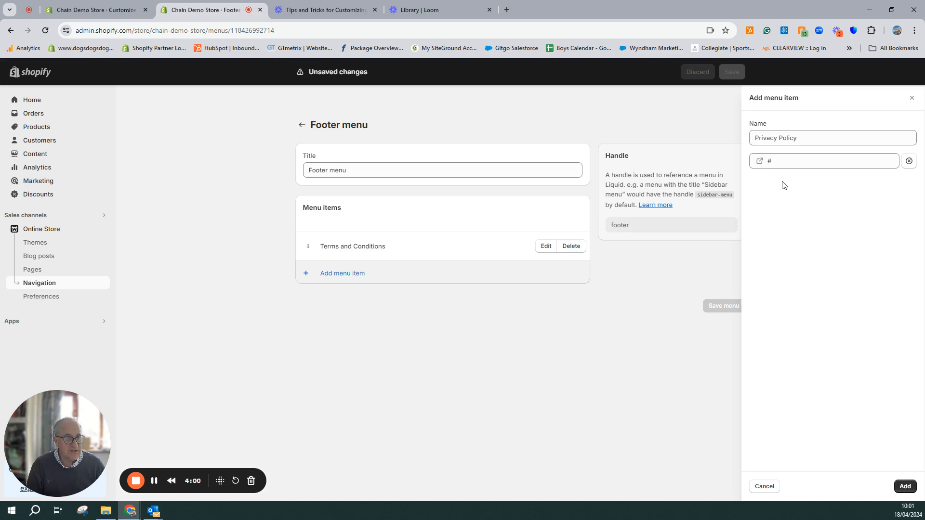
{"action": "left_click", "coordinate": [905, 487]}
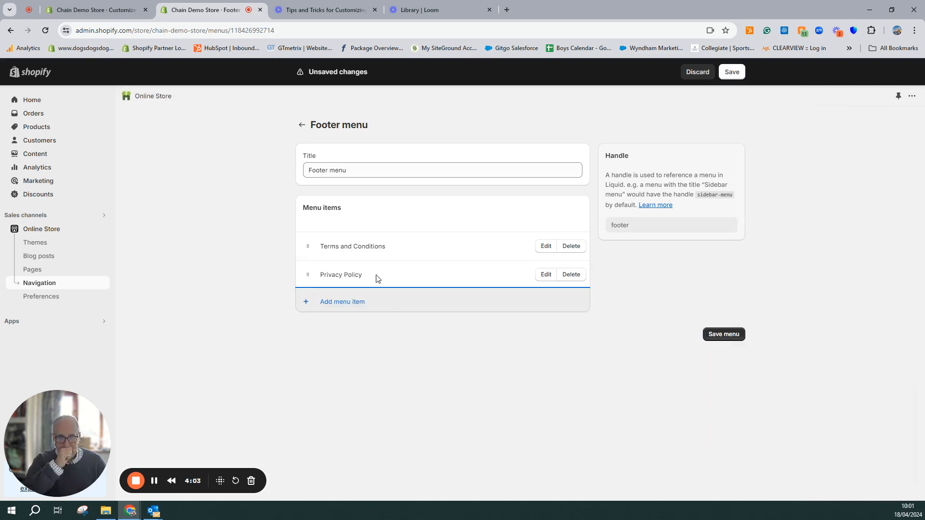
Add a footer menu item named Delivery & Returns with the placeholder link #, and save the footer menu
{"action": "left_click", "coordinate": [338, 302]}
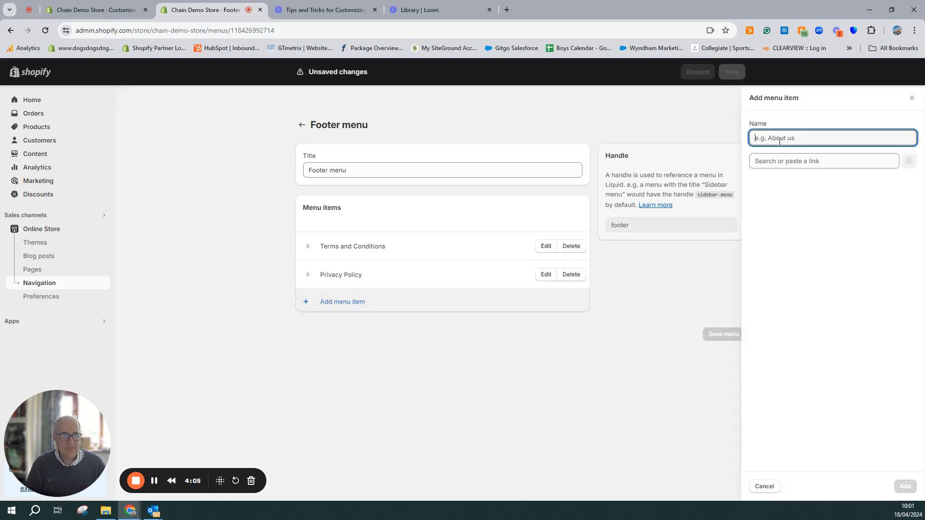
{"action": "type", "text": "Deliver"}
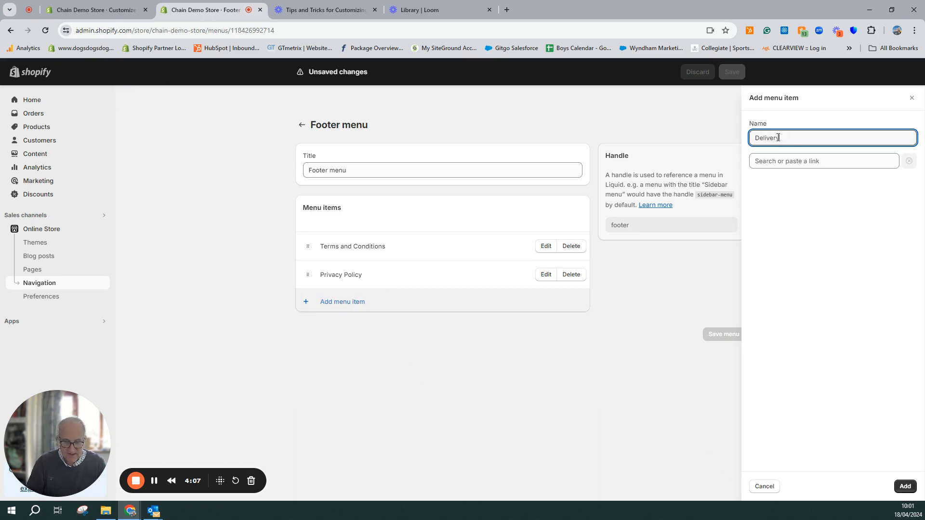
{"action": "type", "text": "y & Returns"}
{"action": "left_click", "coordinate": [773, 161]}
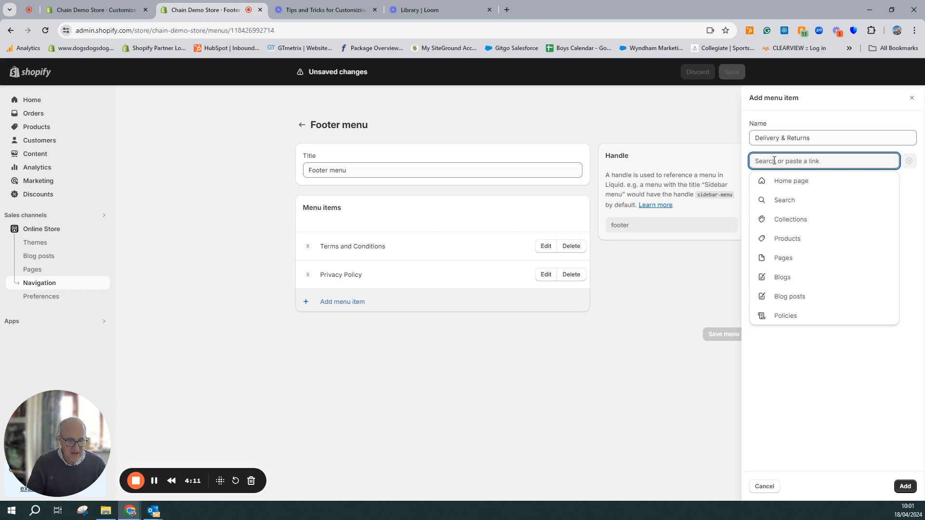
{"action": "type", "text": "#"}
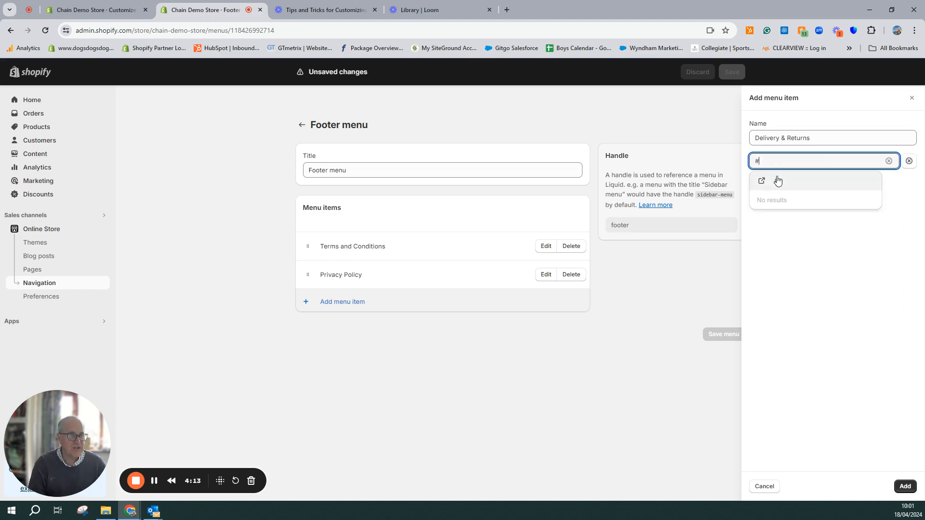
{"action": "left_click", "coordinate": [778, 180]}
{"action": "left_click", "coordinate": [905, 486]}
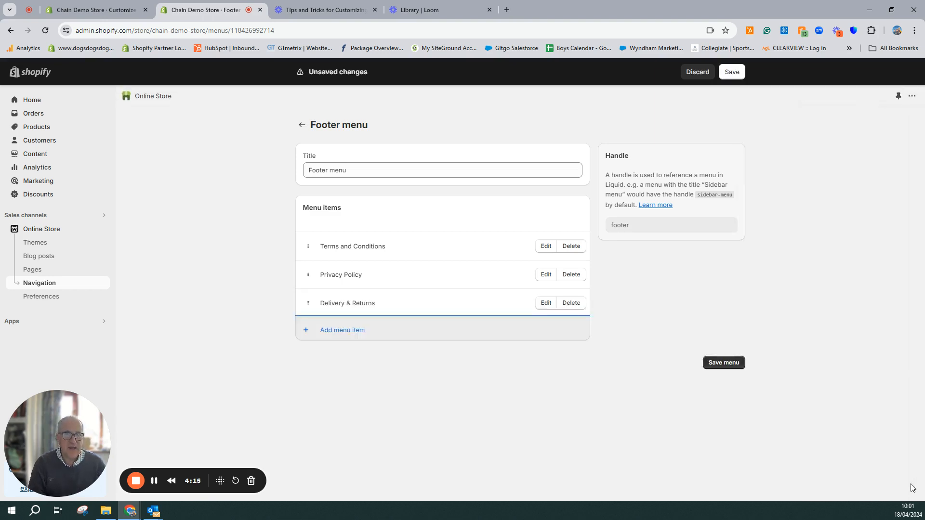
{"action": "left_click", "coordinate": [723, 363]}
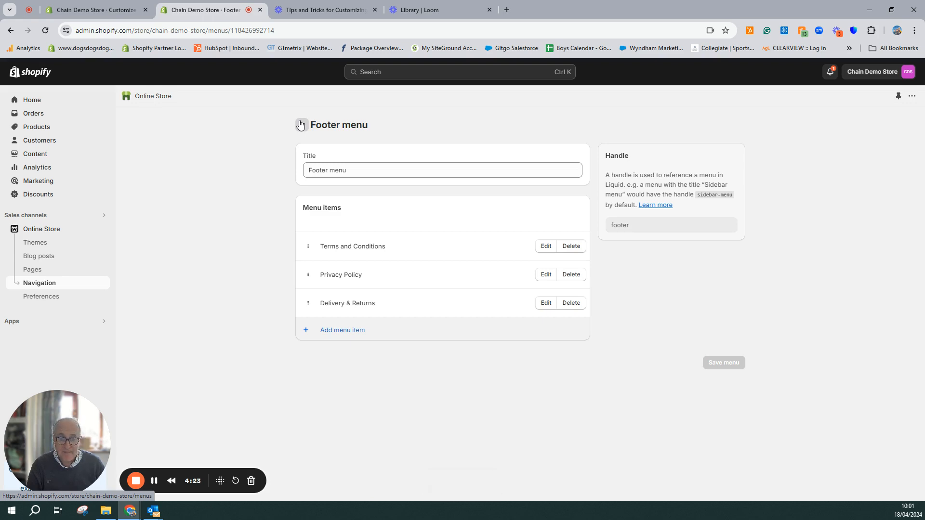
Return to the navigation overview and start a new menu titled Top Bar Menu
{"action": "left_click", "coordinate": [301, 125]}
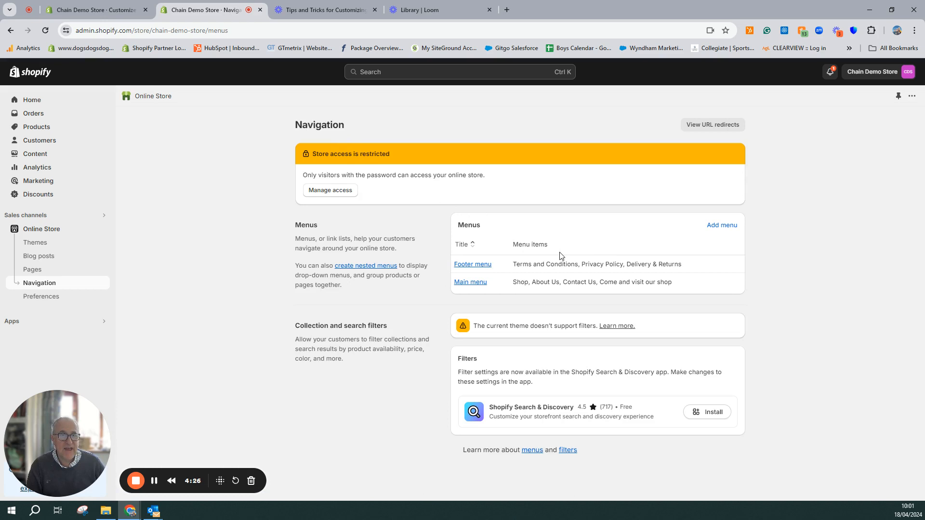
{"action": "left_click", "coordinate": [728, 226]}
{"action": "left_click", "coordinate": [472, 174]}
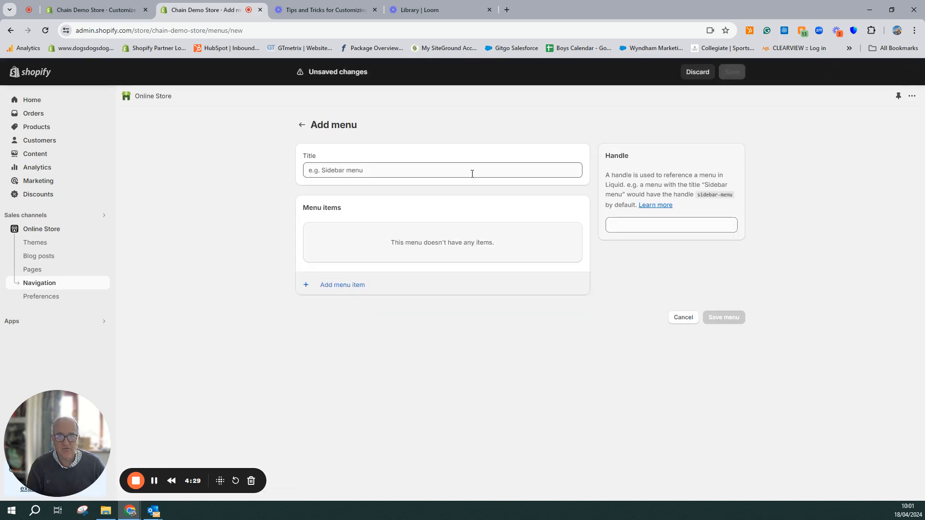
{"action": "left_click", "coordinate": [471, 172]}
{"action": "type", "text": "Top "}
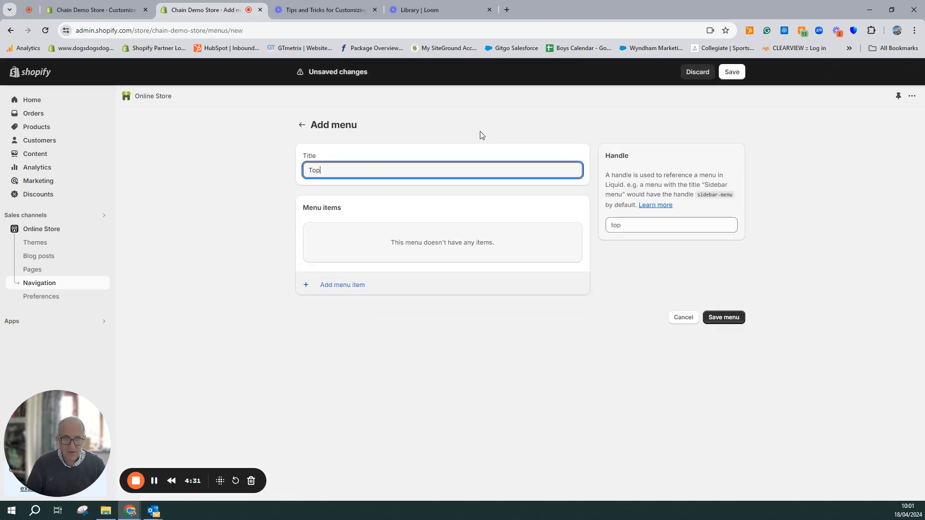
{"action": "type", "text": "Bar Menu"}
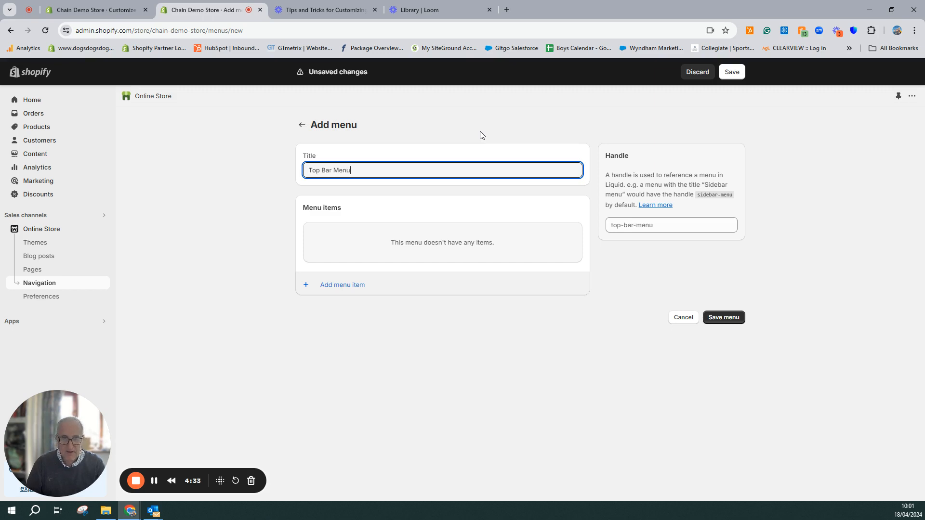
{"action": "left_click", "coordinate": [366, 254]}
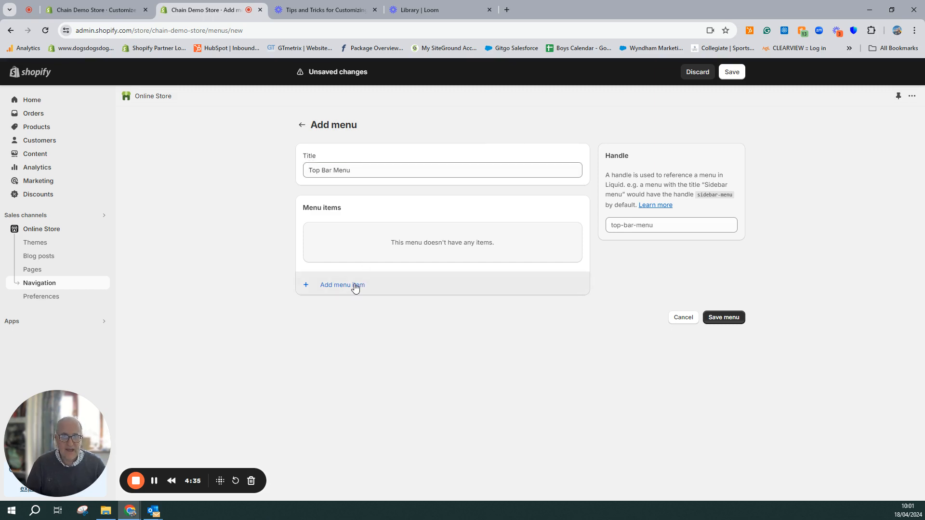
Add a Delivery & Returns item with the placeholder link # to the Top Bar Menu
{"action": "left_click", "coordinate": [350, 284]}
{"action": "type", "text": "D"}
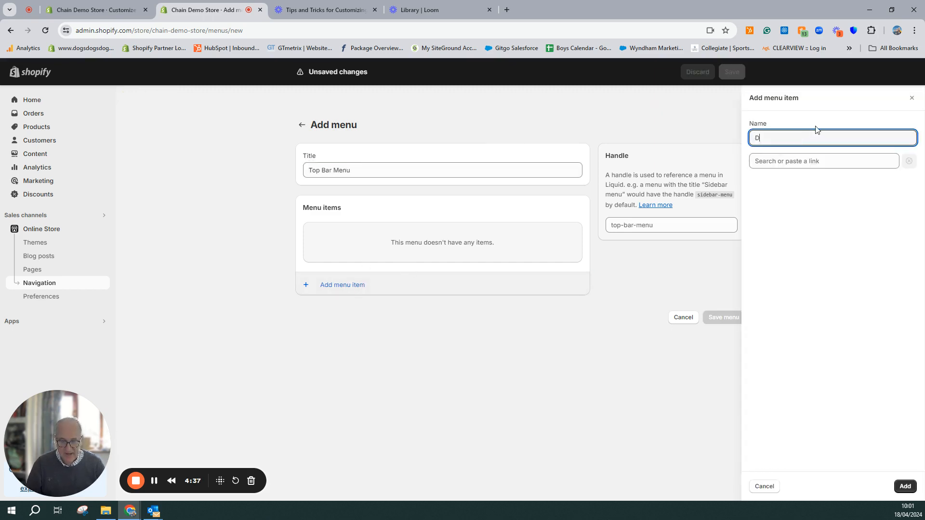
{"action": "type", "text": "elivery & "}
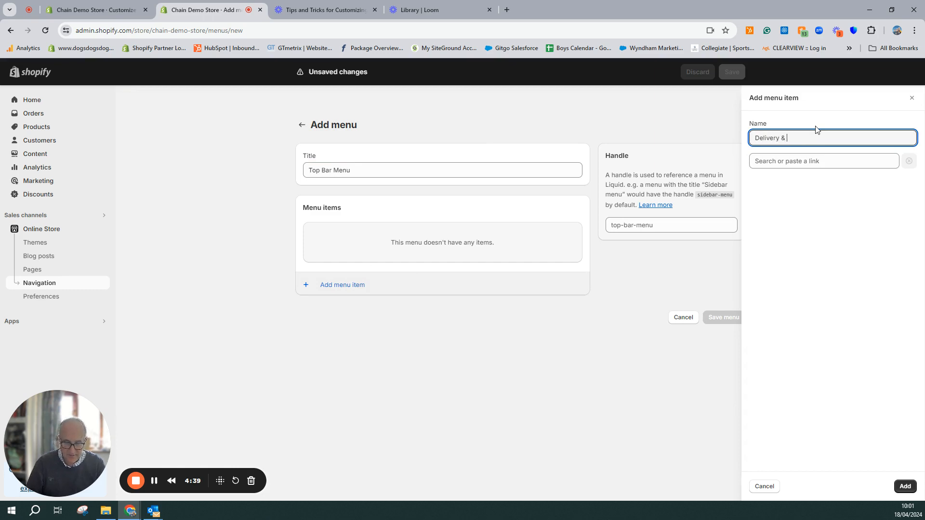
{"action": "type", "text": "Returns"}
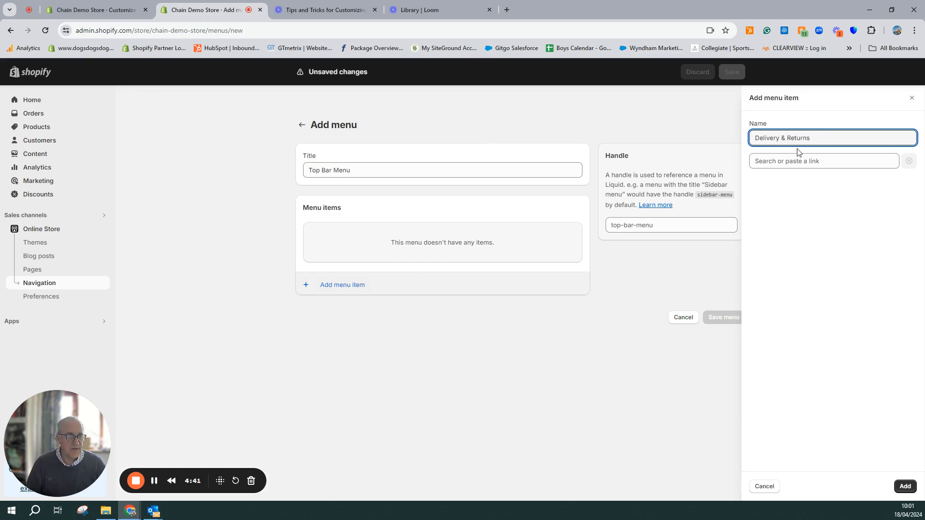
{"action": "left_click", "coordinate": [801, 162]}
{"action": "type", "text": "#"}
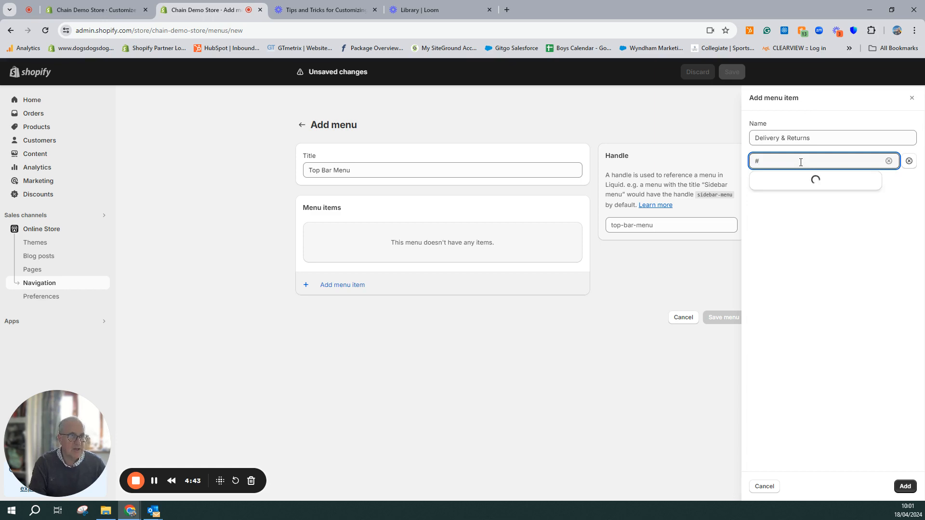
{"action": "left_click", "coordinate": [793, 181]}
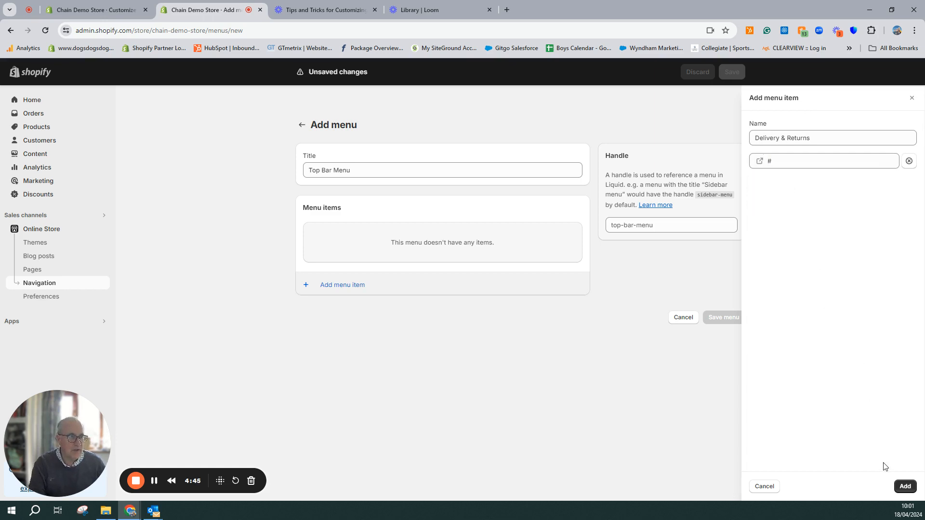
{"action": "left_click", "coordinate": [905, 486]}
Add an Opening Hours item with the placeholder link # to the Top Bar Menu
{"action": "left_click", "coordinate": [359, 274]}
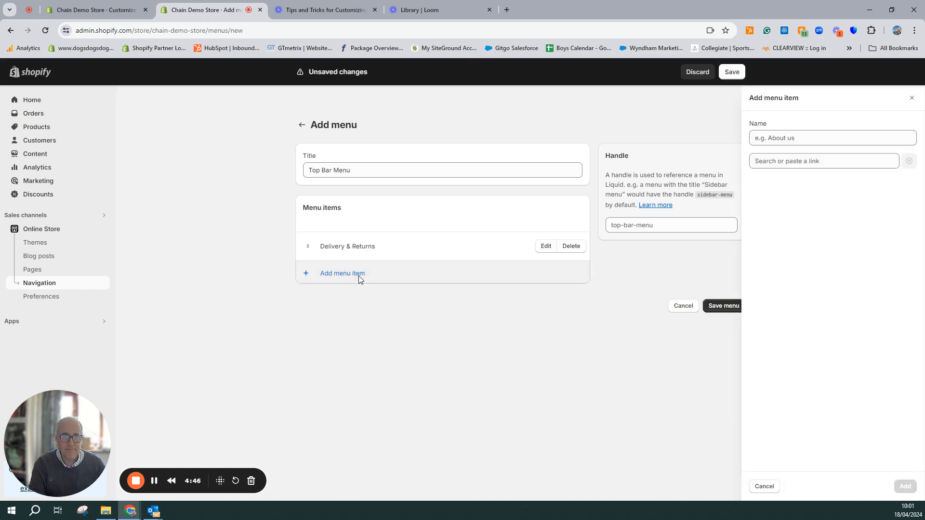
{"action": "type", "text": "Openin"}
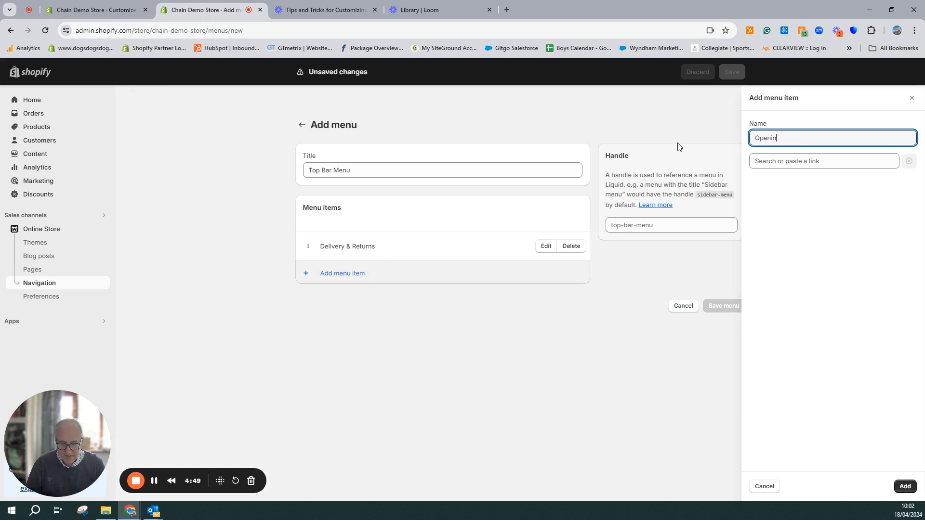
{"action": "type", "text": "g Hours"}
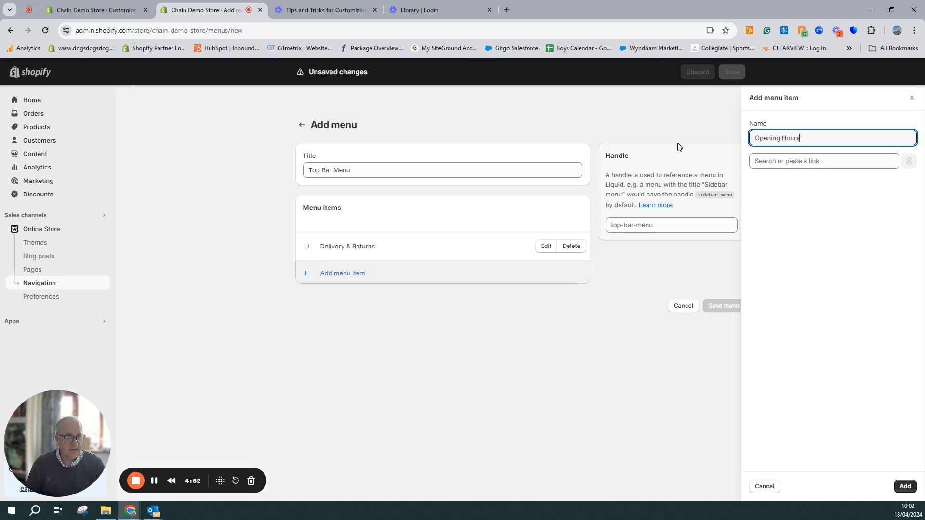
{"action": "left_click", "coordinate": [768, 163]}
{"action": "type", "text": "#"}
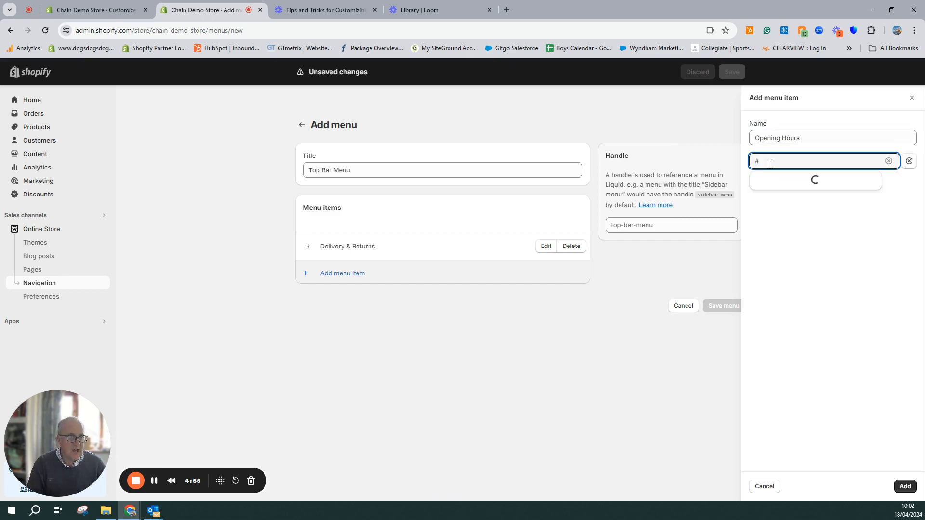
{"action": "left_click", "coordinate": [775, 185]}
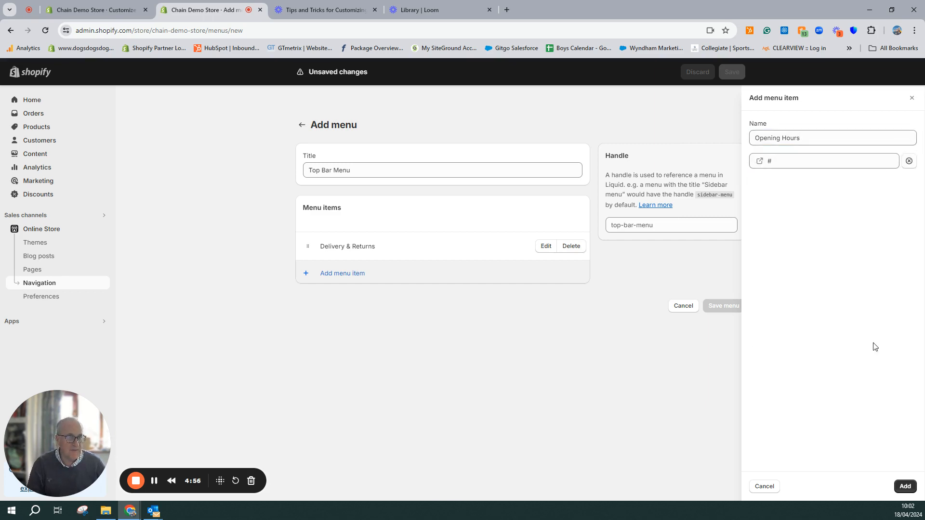
{"action": "left_click", "coordinate": [905, 487]}
Add a Blog item linked to the News blog to the Top Bar Menu, and save the menu
{"action": "left_click", "coordinate": [354, 304]}
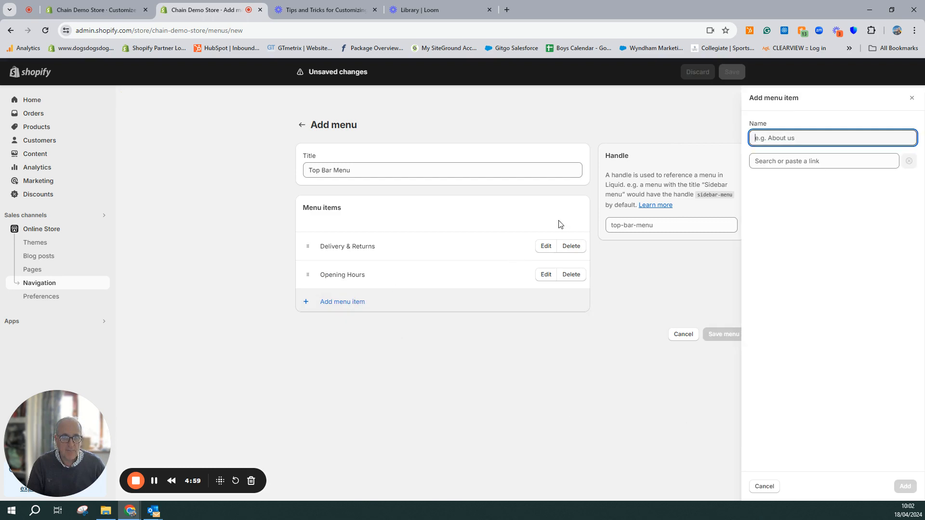
{"action": "type", "text": "Blog"}
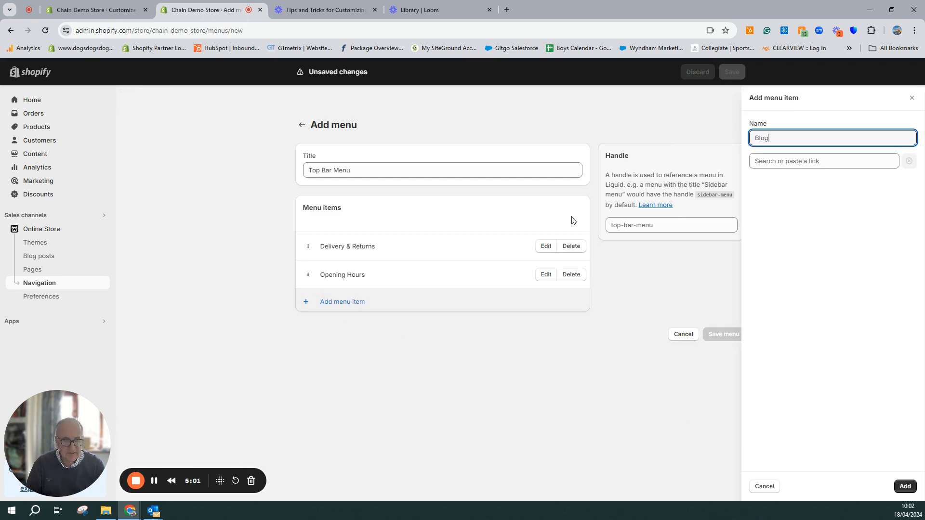
{"action": "left_click", "coordinate": [808, 160]}
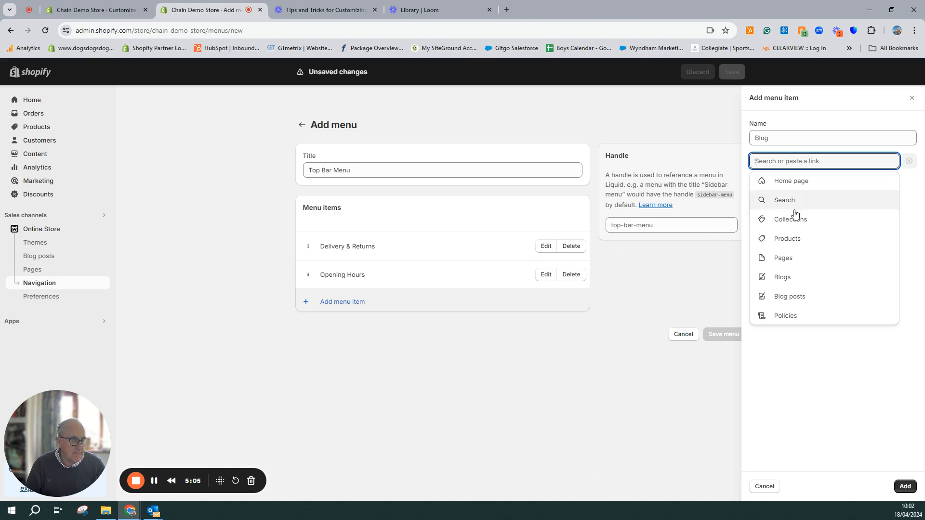
{"action": "left_click", "coordinate": [785, 278]}
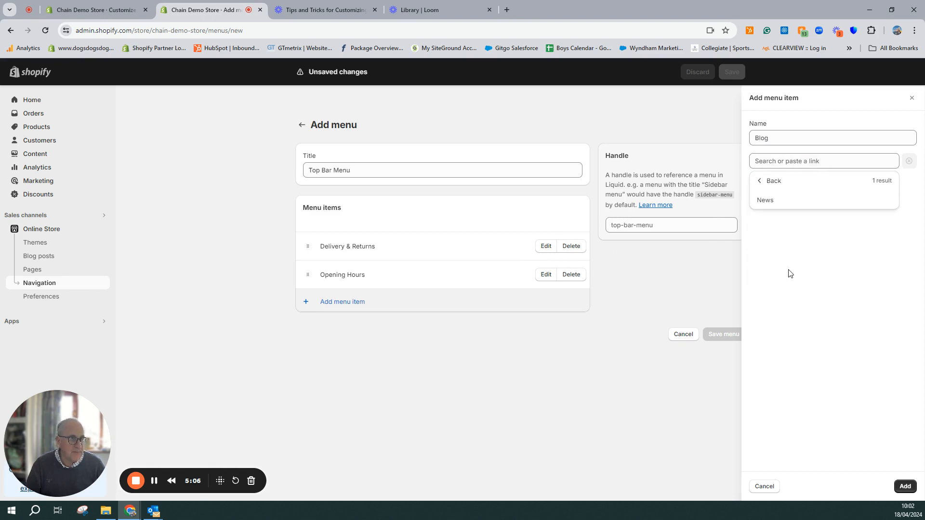
{"action": "left_click", "coordinate": [778, 202]}
{"action": "left_click", "coordinate": [904, 486]}
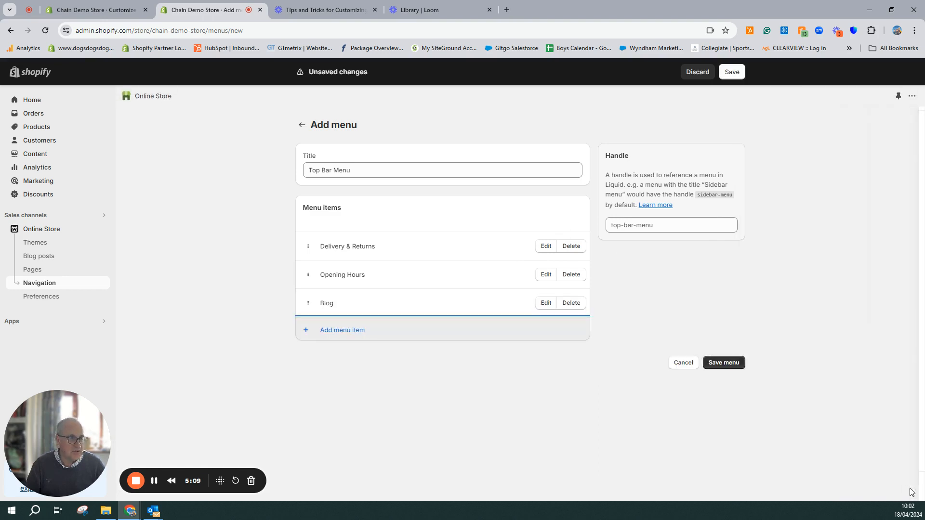
{"action": "left_click", "coordinate": [714, 363]}
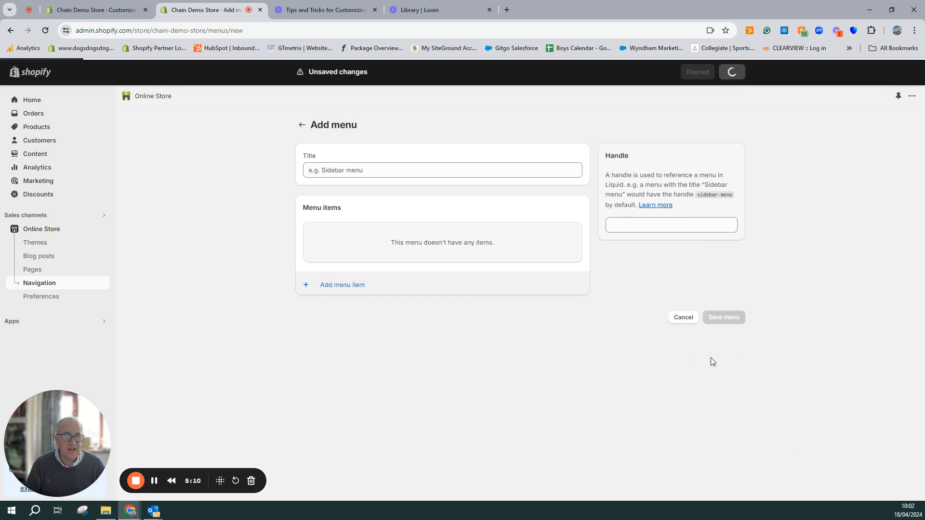